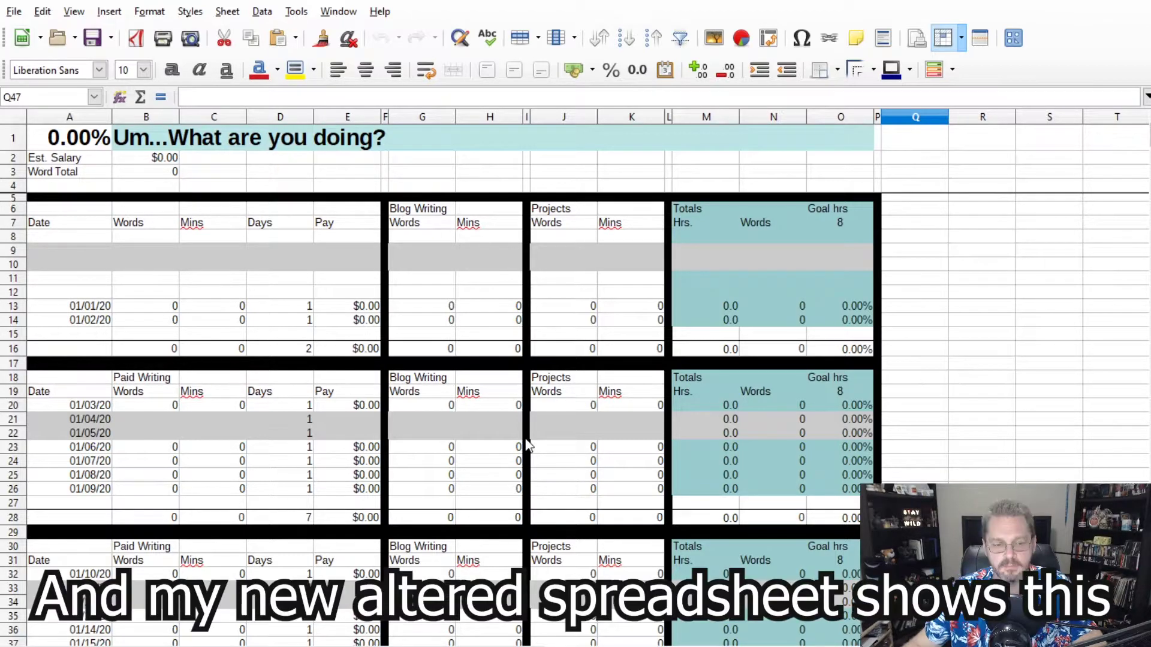
# Step: Switch to the daily time-tracking spreadsheet and examine its total hours, hourly pay, word goal and 2020 and 2019 efficiency cells
pyautogui.hotkey('alt', 'Tab')
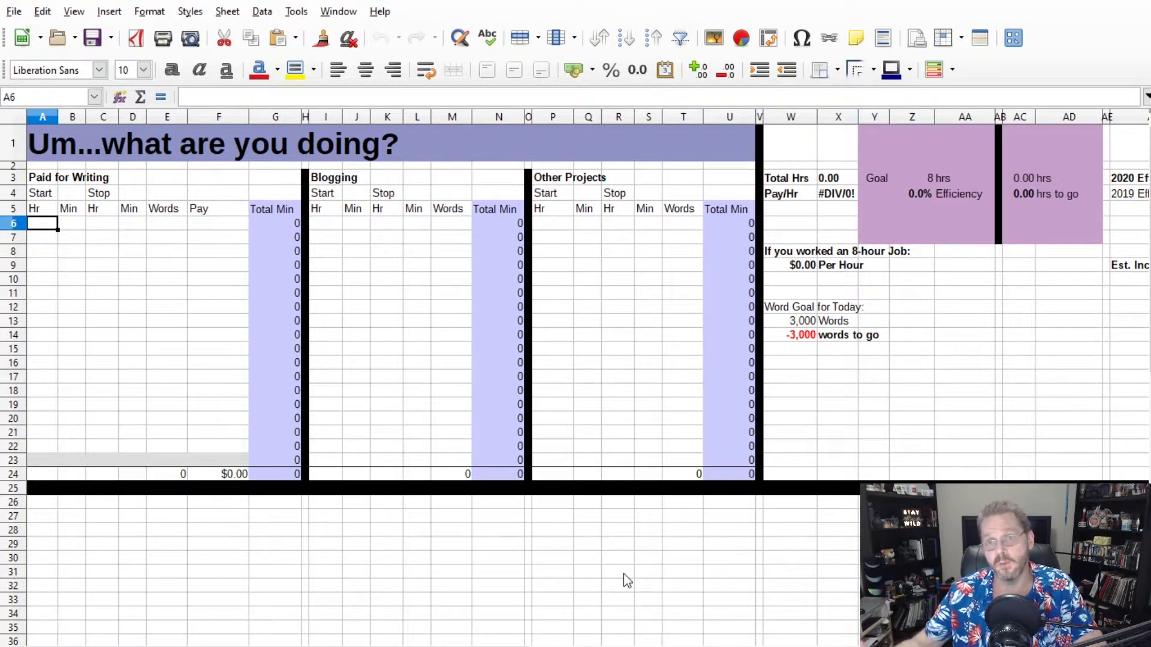
pyautogui.moveTo(788, 178); pyautogui.dragTo(839, 180)
pyautogui.moveTo(790, 267); pyautogui.dragTo(850, 267)
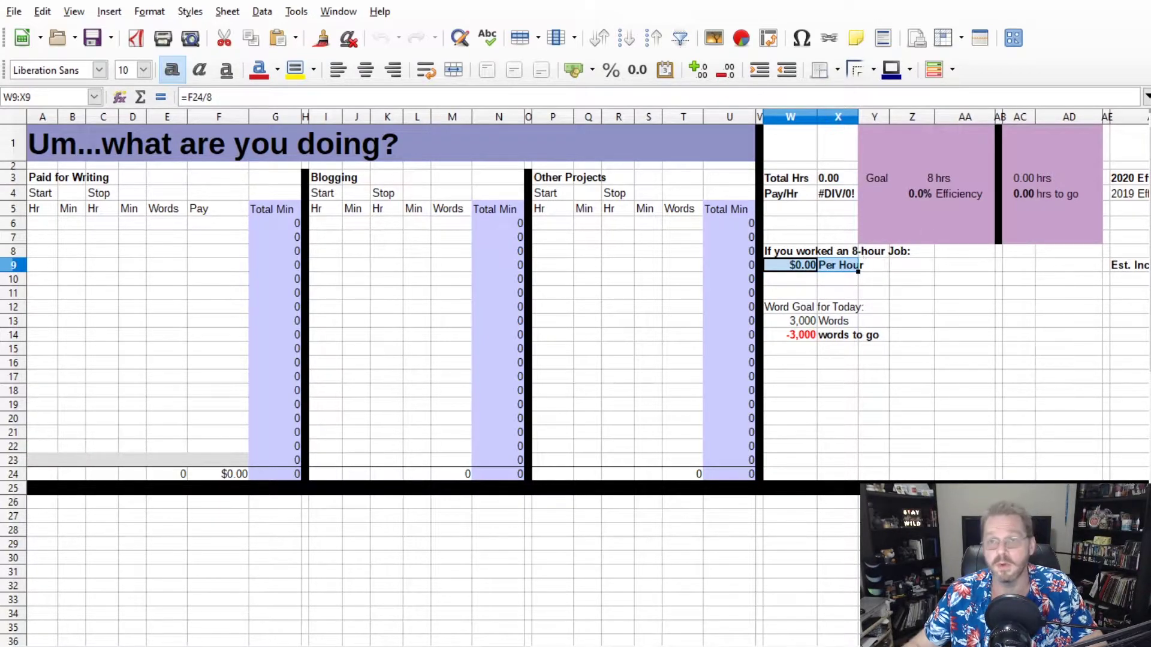
pyautogui.click(798, 321)
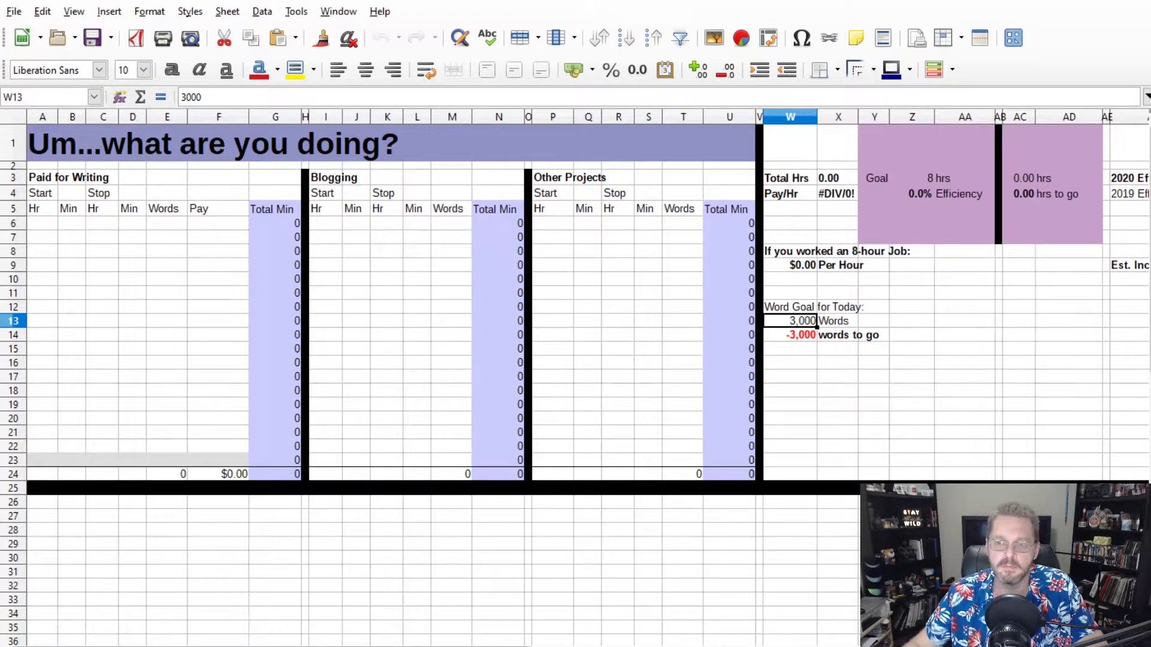
pyautogui.hscroll(5, 879, 427)
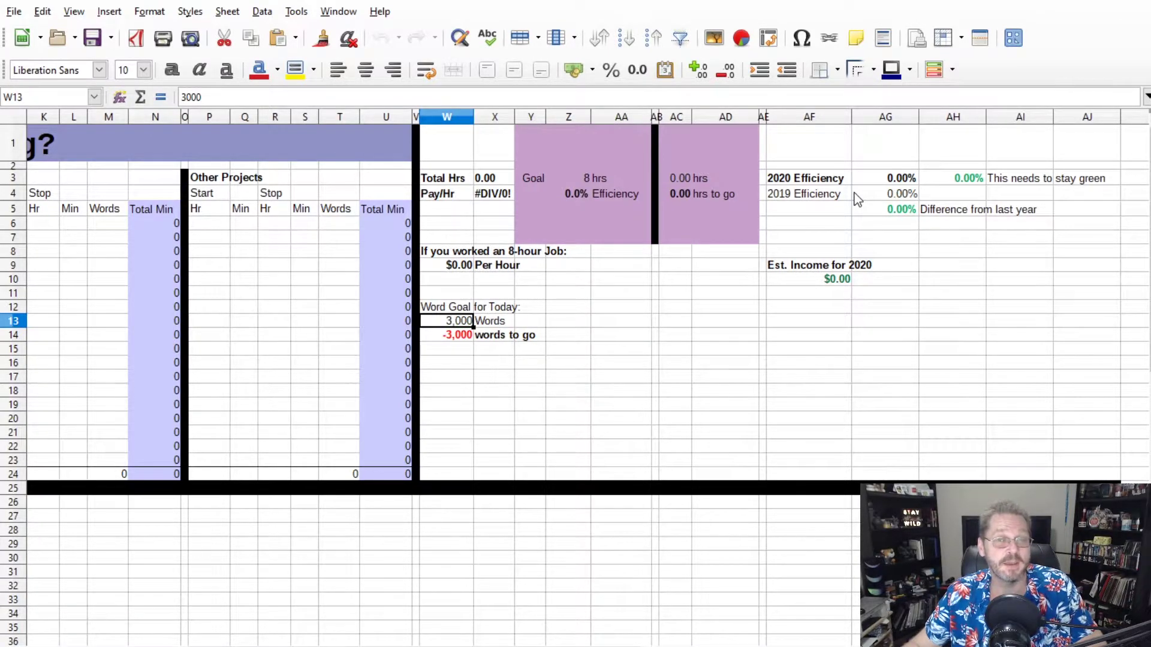
pyautogui.click(895, 197)
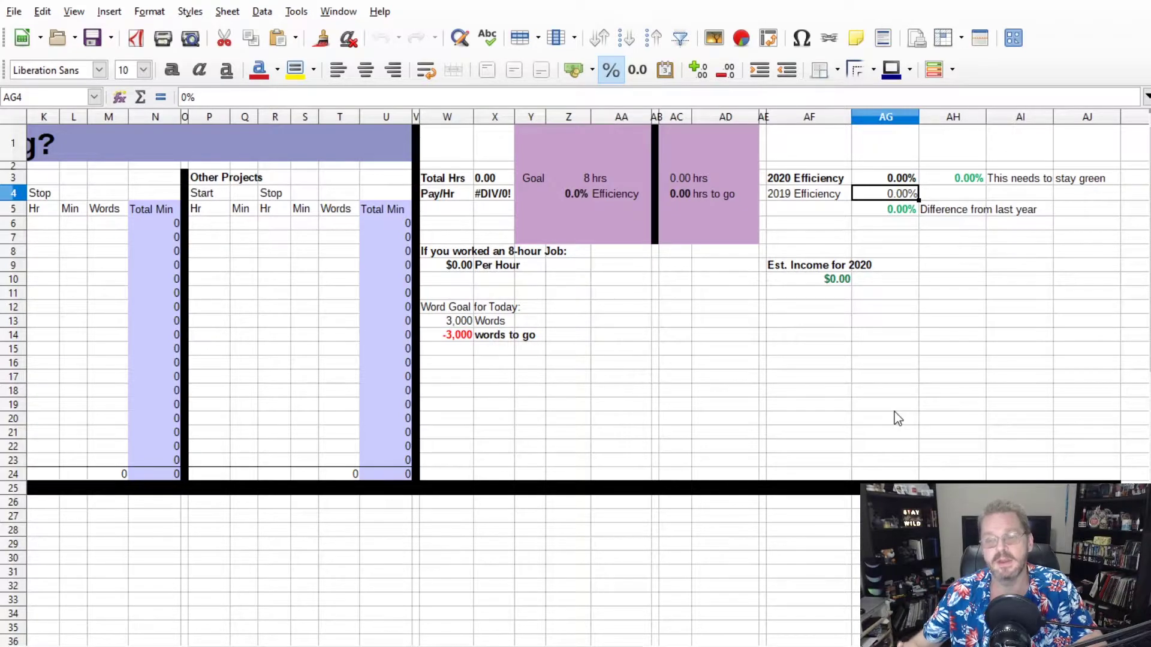
pyautogui.click(898, 181)
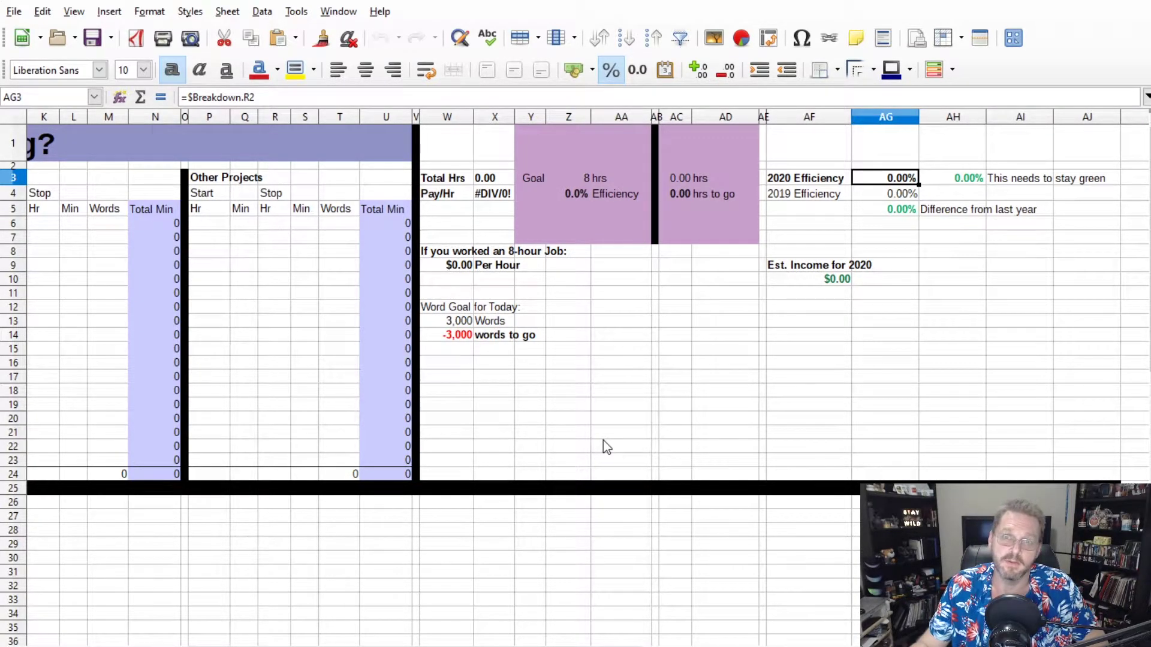
pyautogui.hscroll(-5, 383, 300)
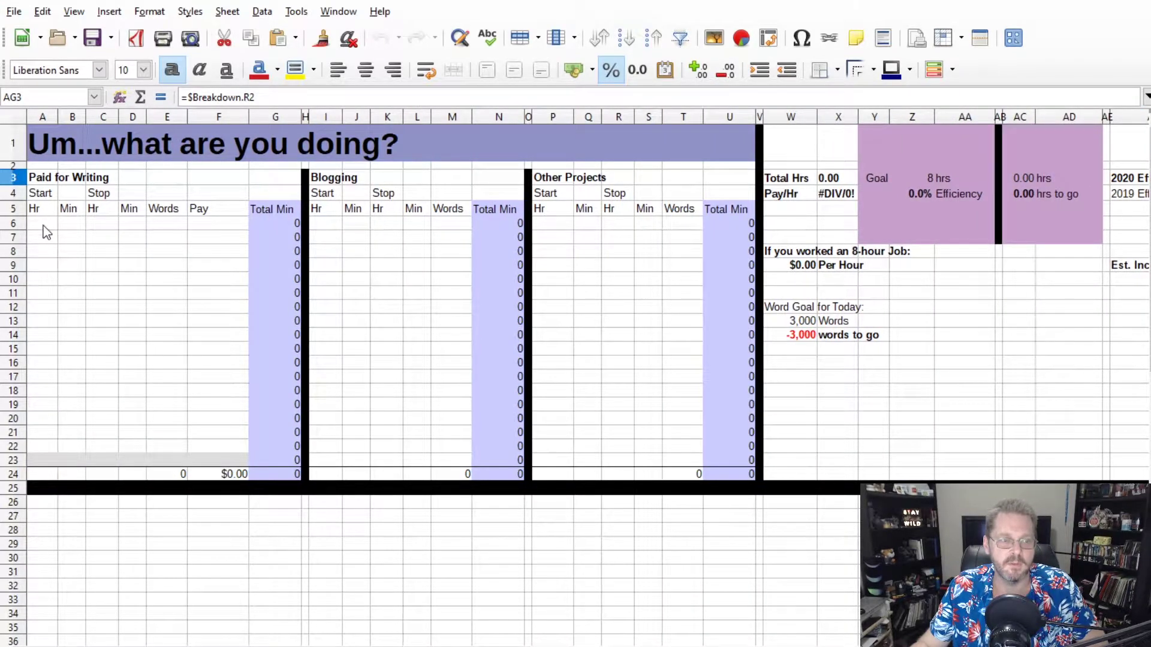
# Step: In row 6 under Paid for Writing, enter a start time of 1:34 and a stop time of 1:49
pyautogui.click(45, 228)
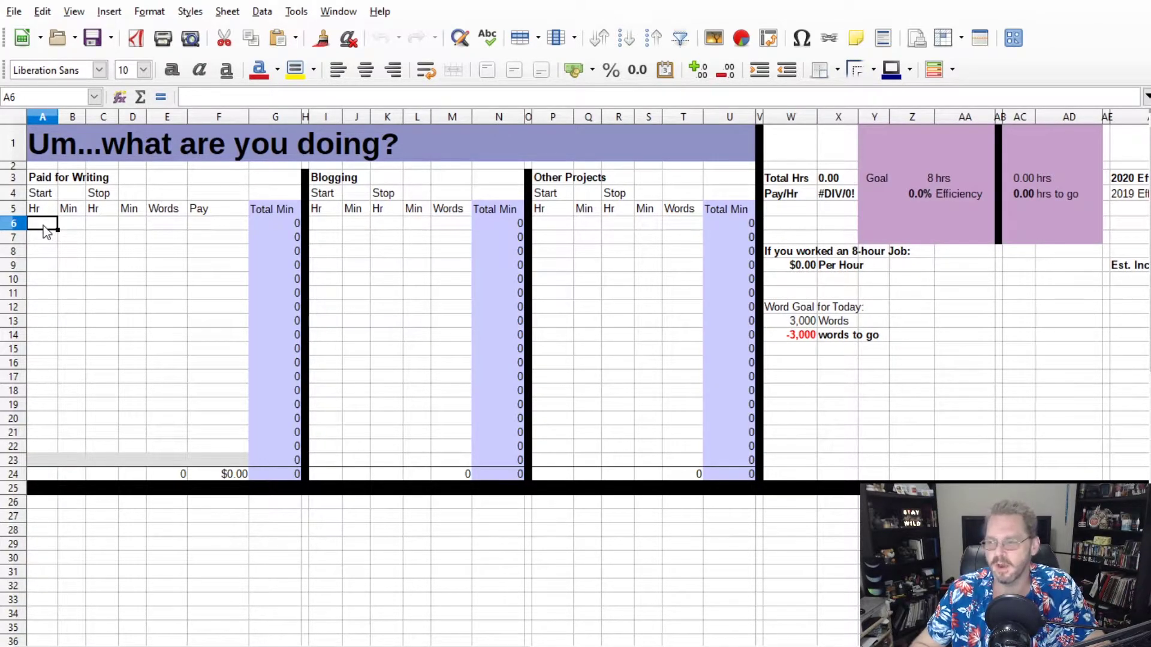
pyautogui.write('1')
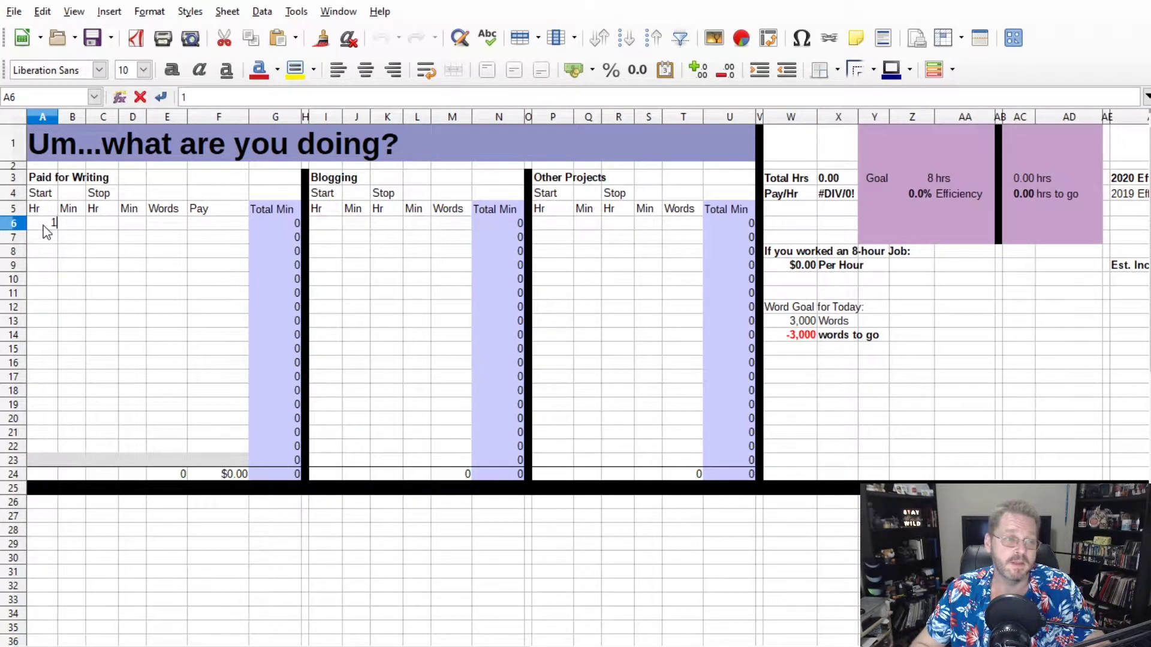
pyautogui.press('Tab')
pyautogui.write('34')
pyautogui.press('Tab')
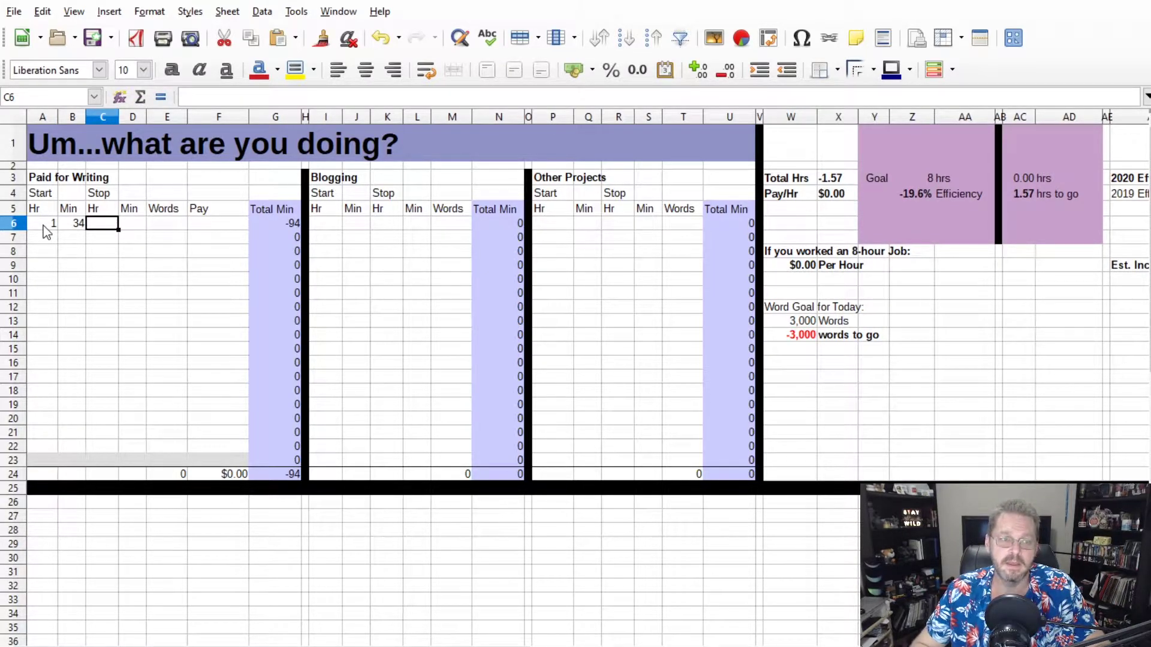
pyautogui.write('1')
pyautogui.press('Tab')
pyautogui.write('49')
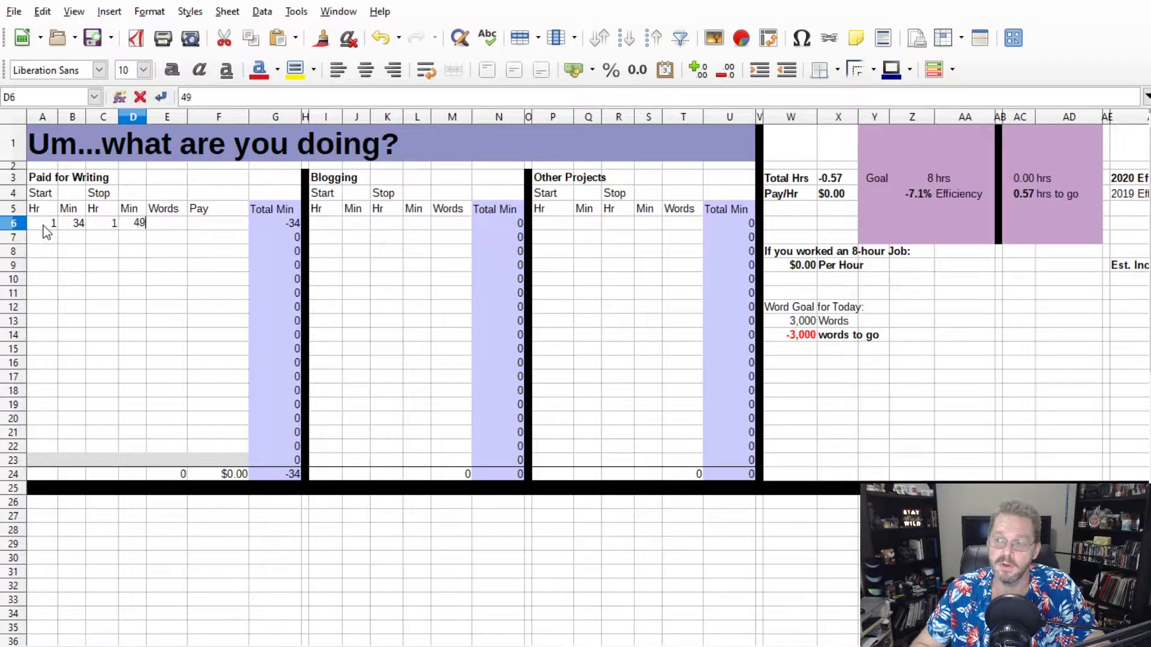
pyautogui.press('Tab')
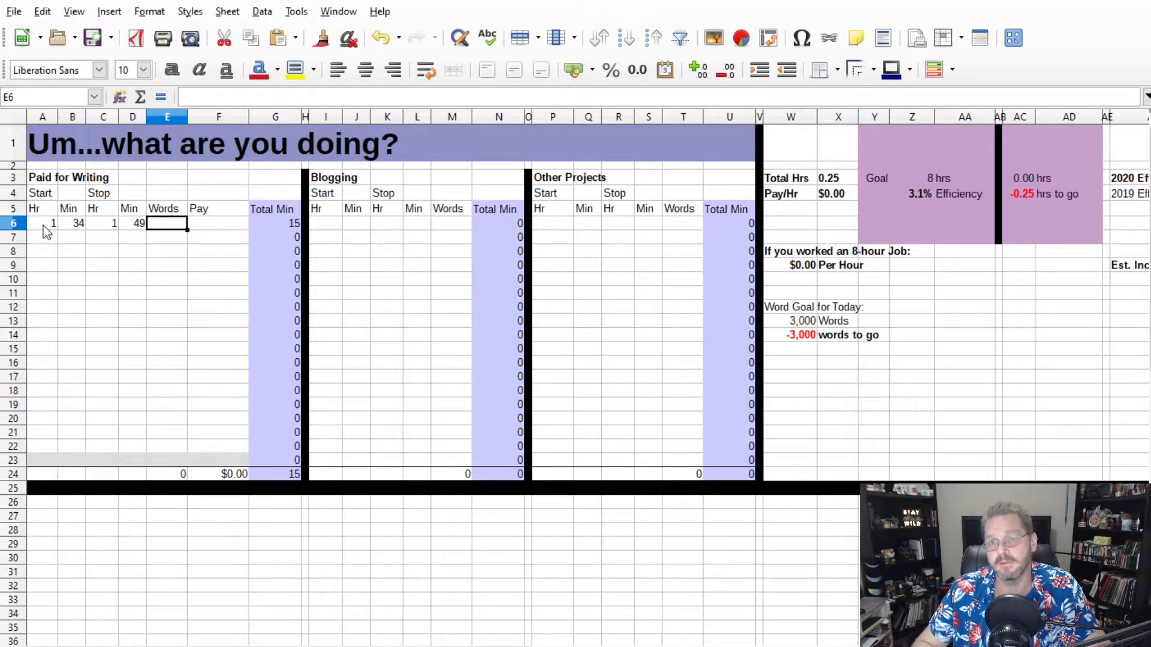
# Step: Record 413 words and $4.00 pay for the paid writing session in row 6
pyautogui.write('413')
pyautogui.press('Tab')
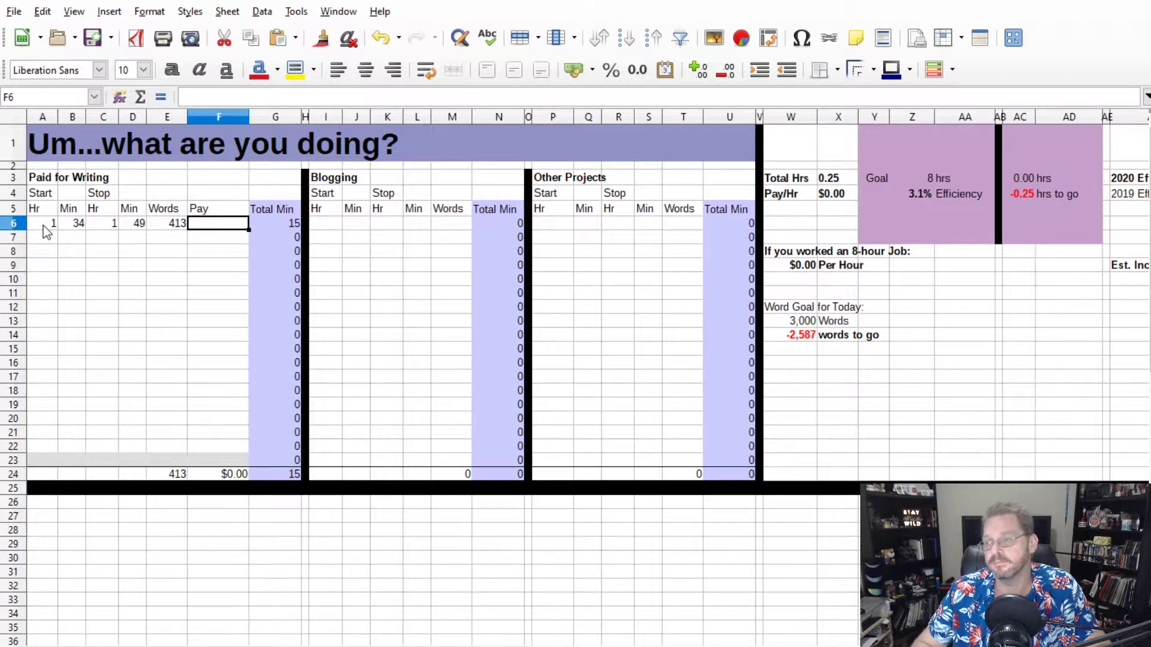
pyautogui.write('4')
pyautogui.press('Tab')
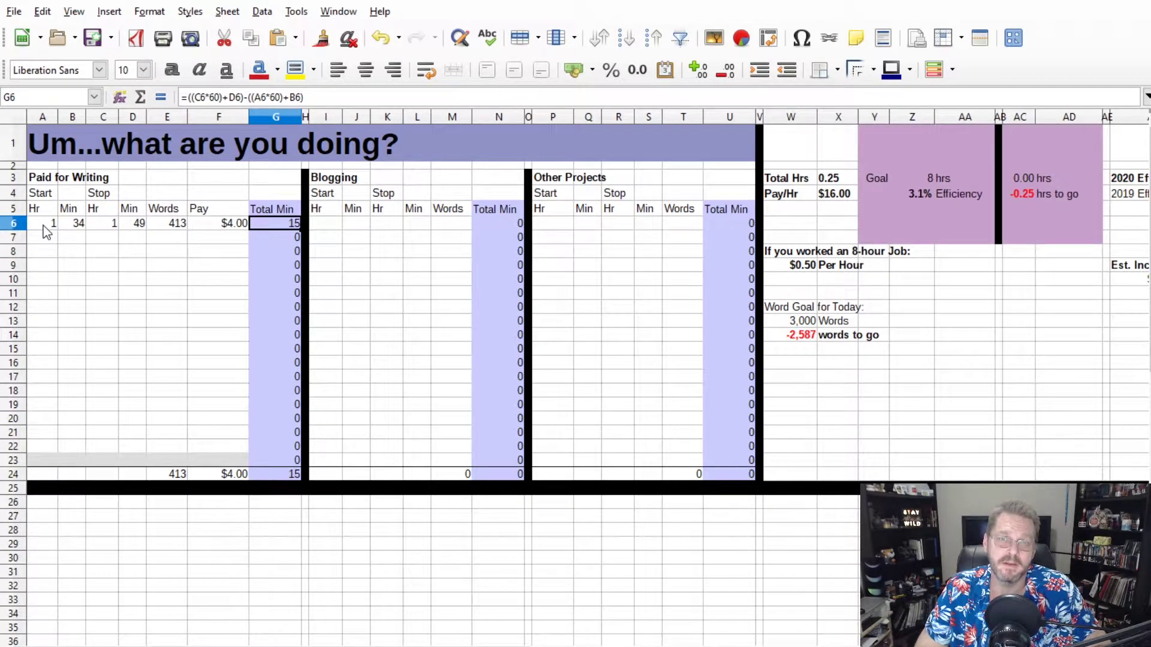
# Step: In row 7 under Paid for Writing, enter a start time of 1:51 and a stop time of 2:24
pyautogui.click(52, 243)
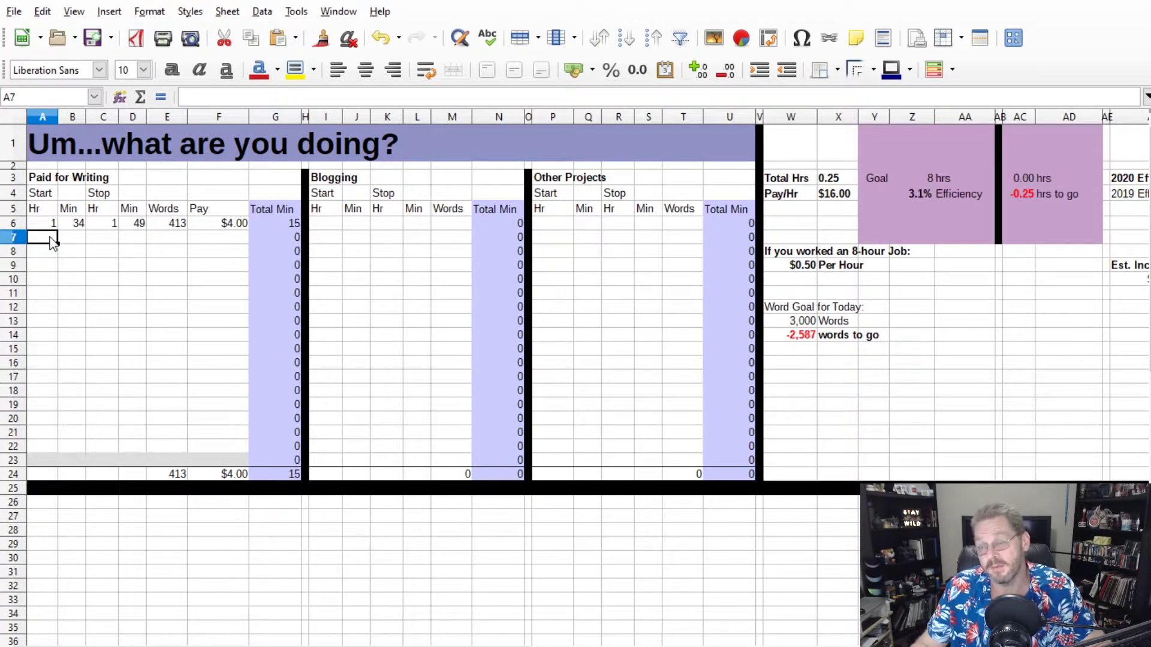
pyautogui.write('1')
pyautogui.press('Tab')
pyautogui.write('51')
pyautogui.press('Tab')
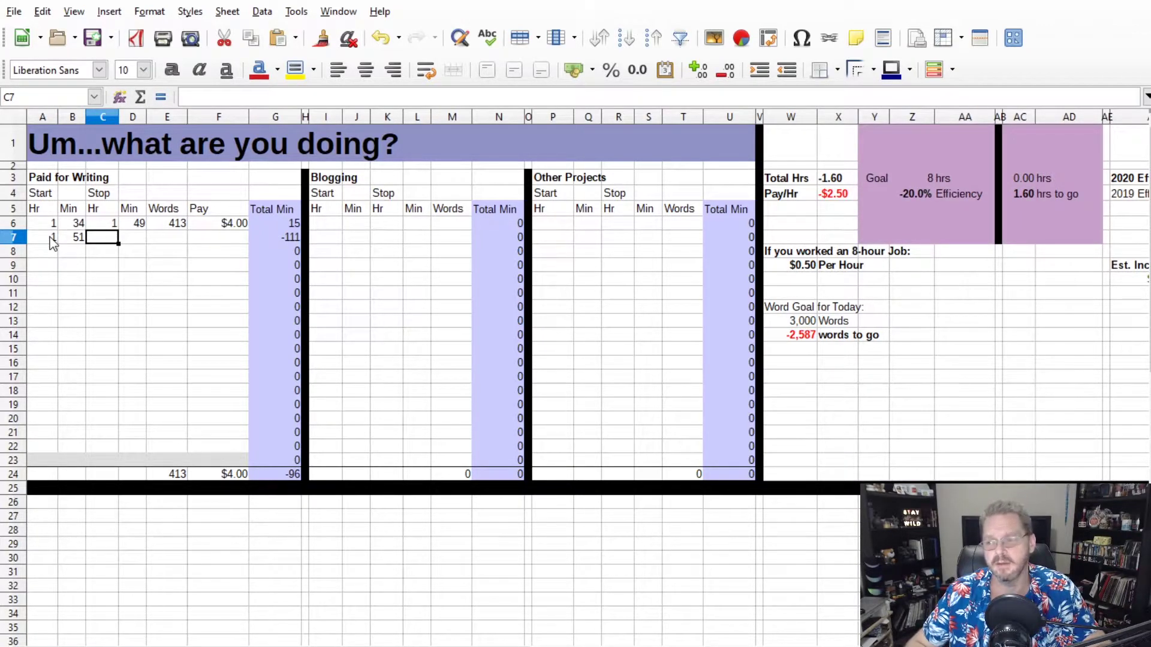
pyautogui.write('2')
pyautogui.press('Tab')
pyautogui.write('24')
pyautogui.press('Tab')
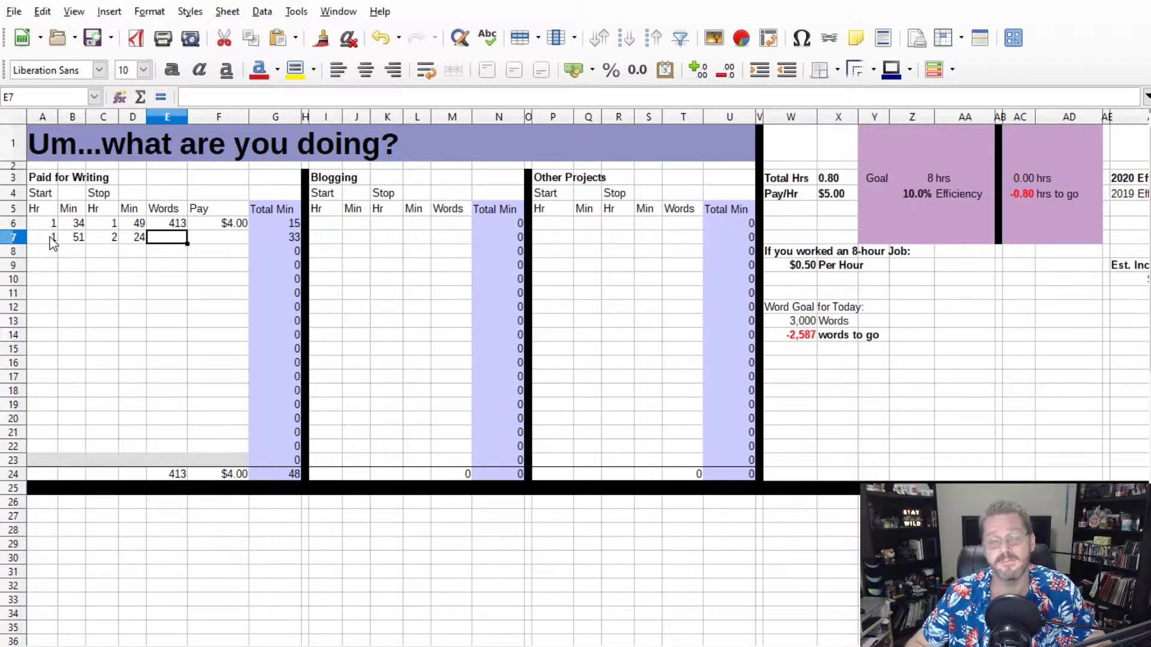
# Step: Record 427 words and $4.00 pay in row 7, and check the pay, minutes and efficiency totals
pyautogui.write('427')
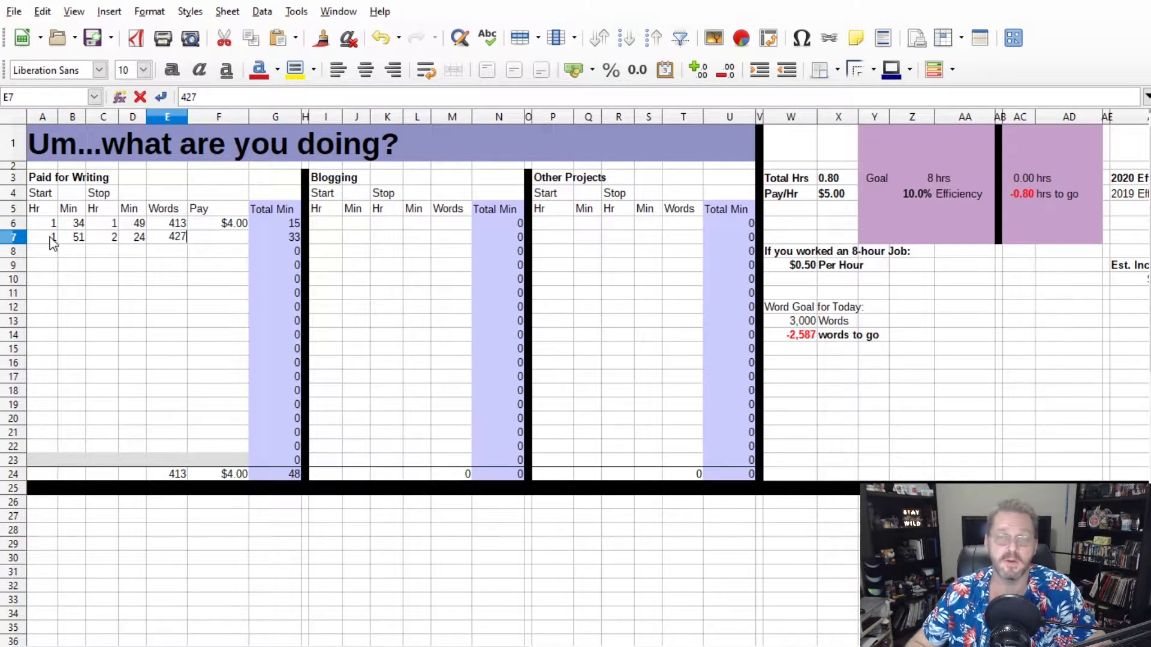
pyautogui.press('Tab')
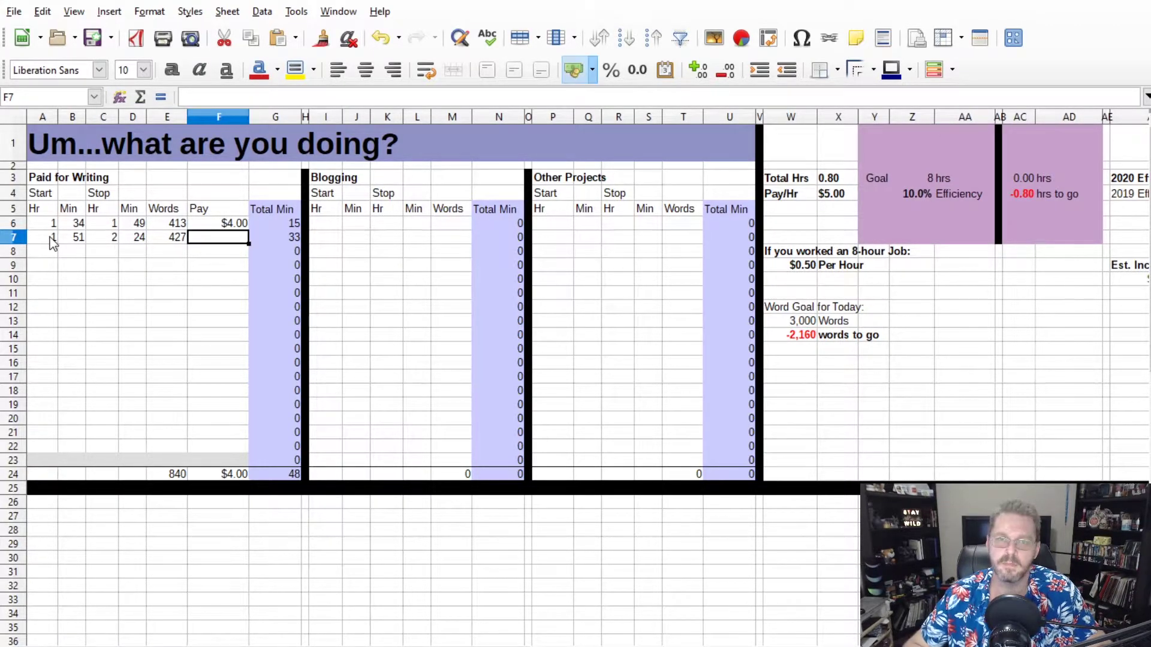
pyautogui.write('4')
pyautogui.press('Tab')
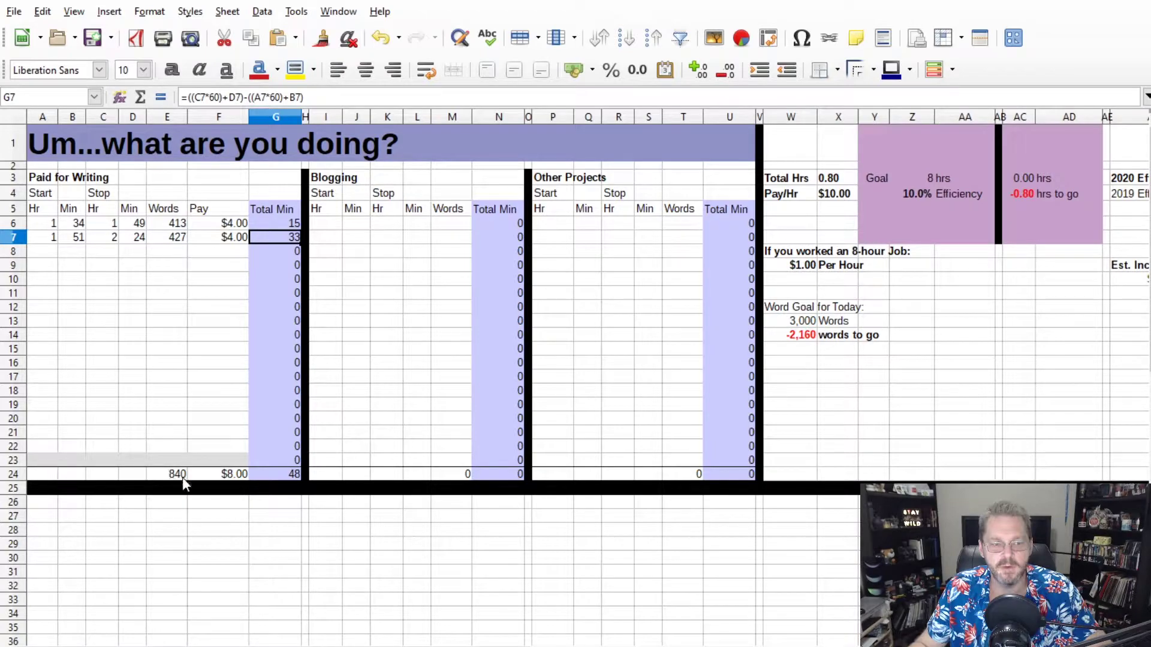
pyautogui.click(232, 476)
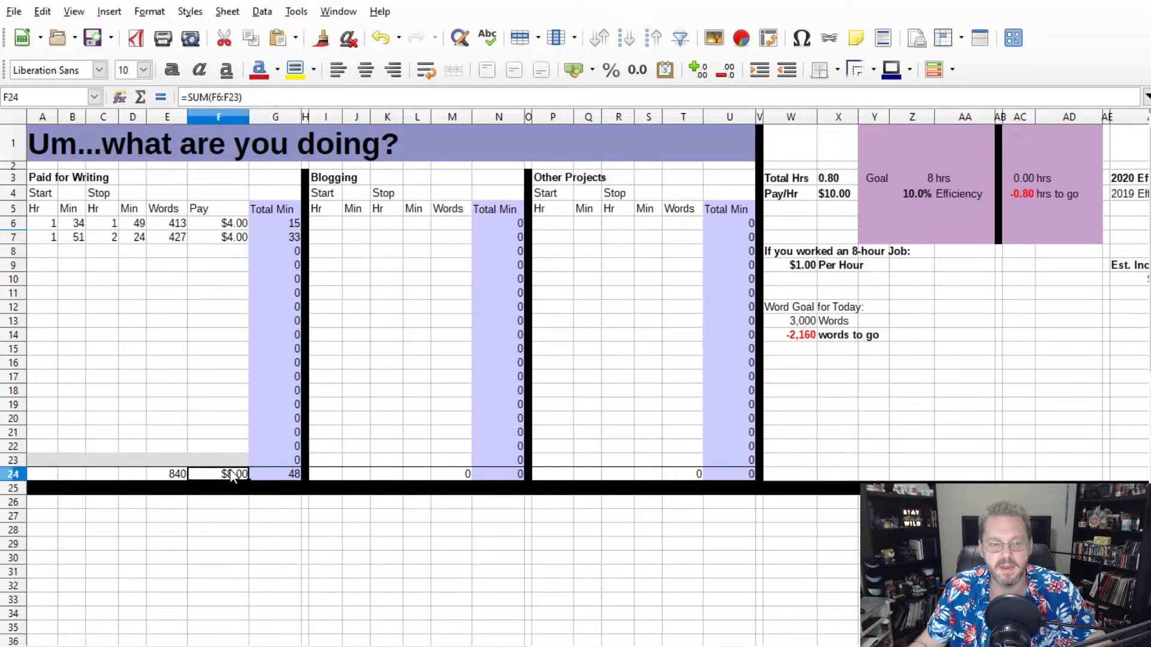
pyautogui.click(279, 478)
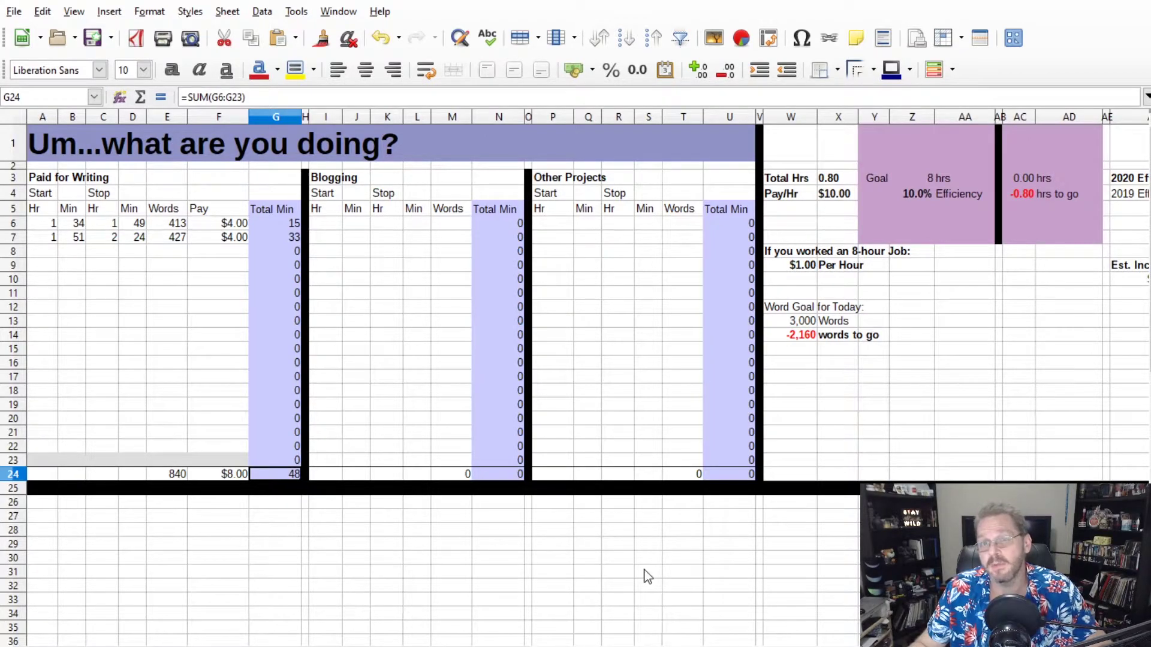
pyautogui.click(890, 196)
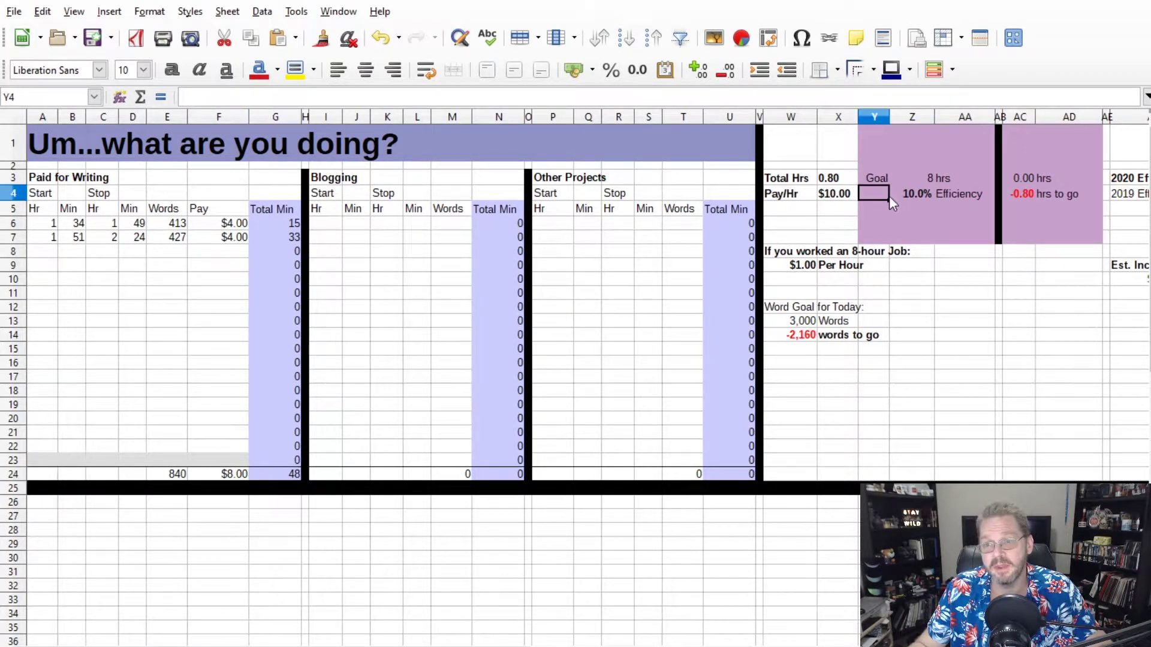
pyautogui.click(914, 198)
# Step: In row 8 under Paid for Writing, enter a start time of 2:27 and a stop time of 2:46
pyautogui.click(53, 254)
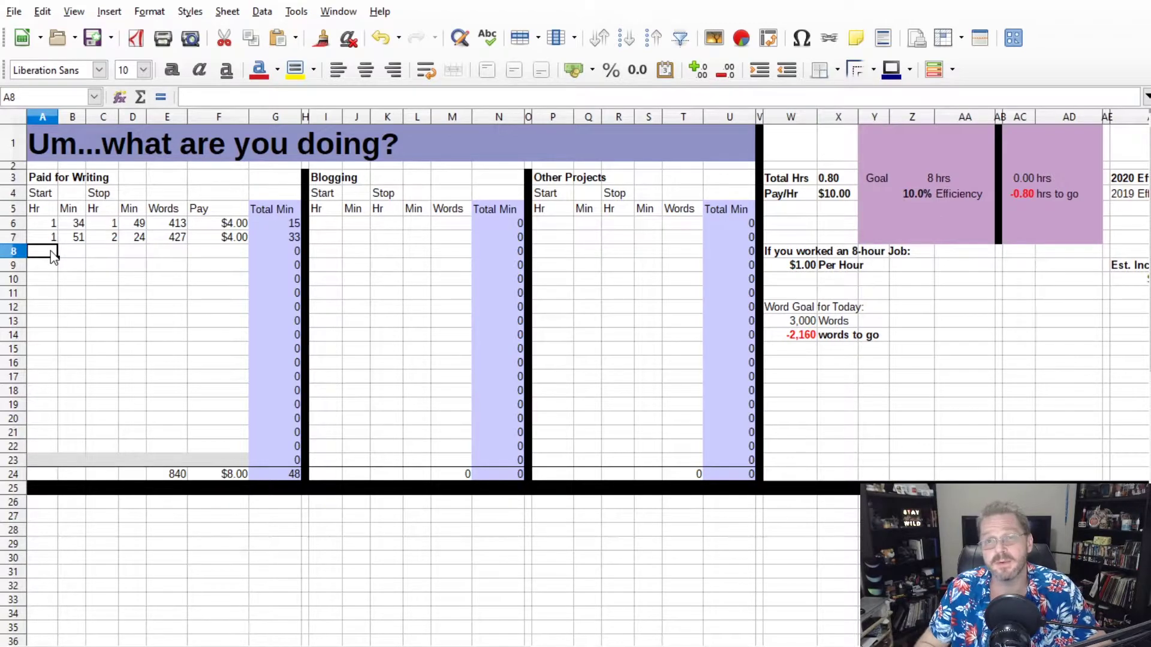
pyautogui.write('2')
pyautogui.press('Tab')
pyautogui.write('27')
pyautogui.press('Tab')
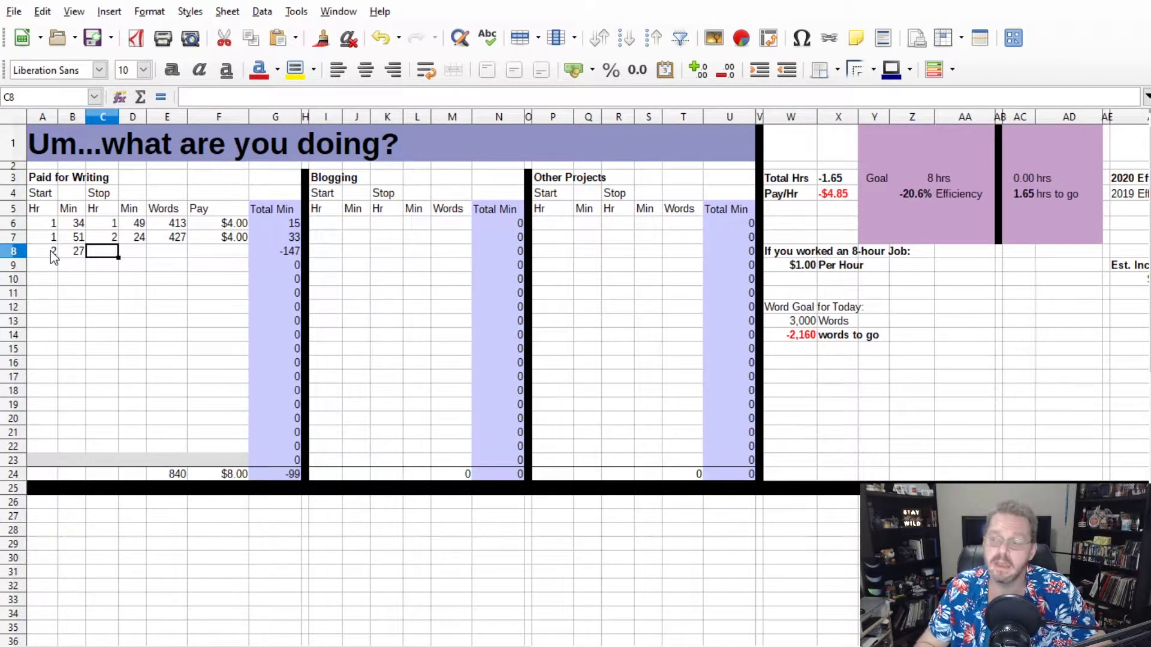
pyautogui.write('2')
pyautogui.press('Tab')
pyautogui.write('46')
pyautogui.press('Tab')
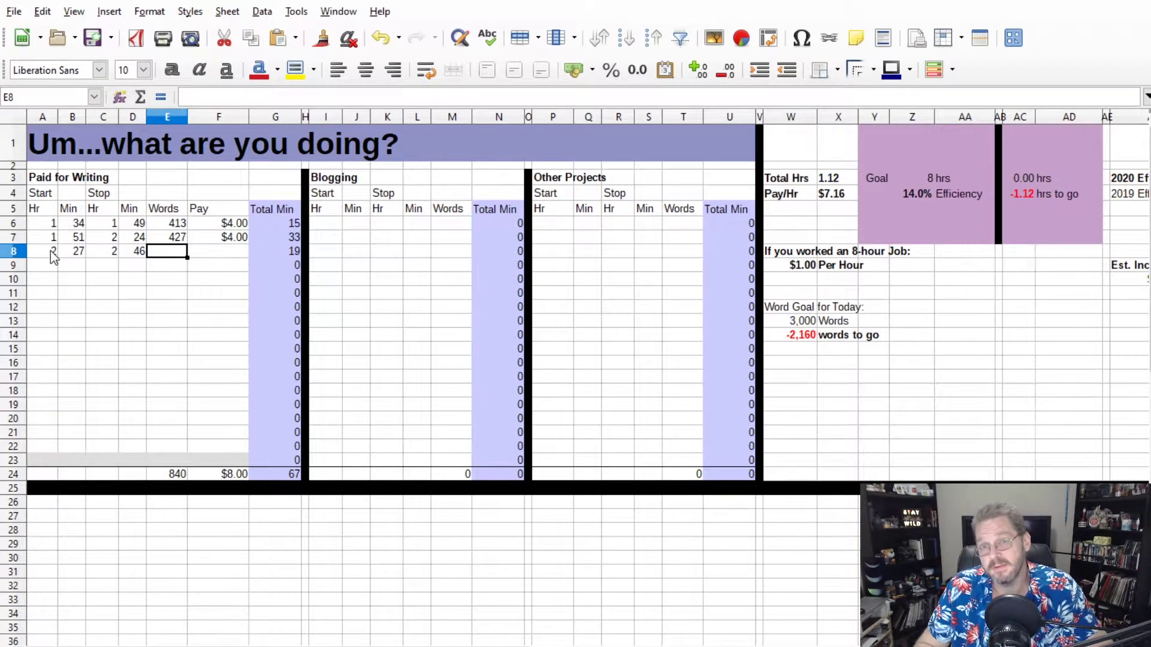
# Step: Record 412 words and $4.00 pay for the paid writing session in row 8
pyautogui.write('412')
pyautogui.press('Tab')
pyautogui.write('4')
pyautogui.press('Tab')
pyautogui.press('Return')
# Step: In row 9 under Paid for Writing, enter a start time of 2:47 and a stop time of 3:05
pyautogui.write('2')
pyautogui.press('Tab')
pyautogui.write('47')
pyautogui.press('Tab')
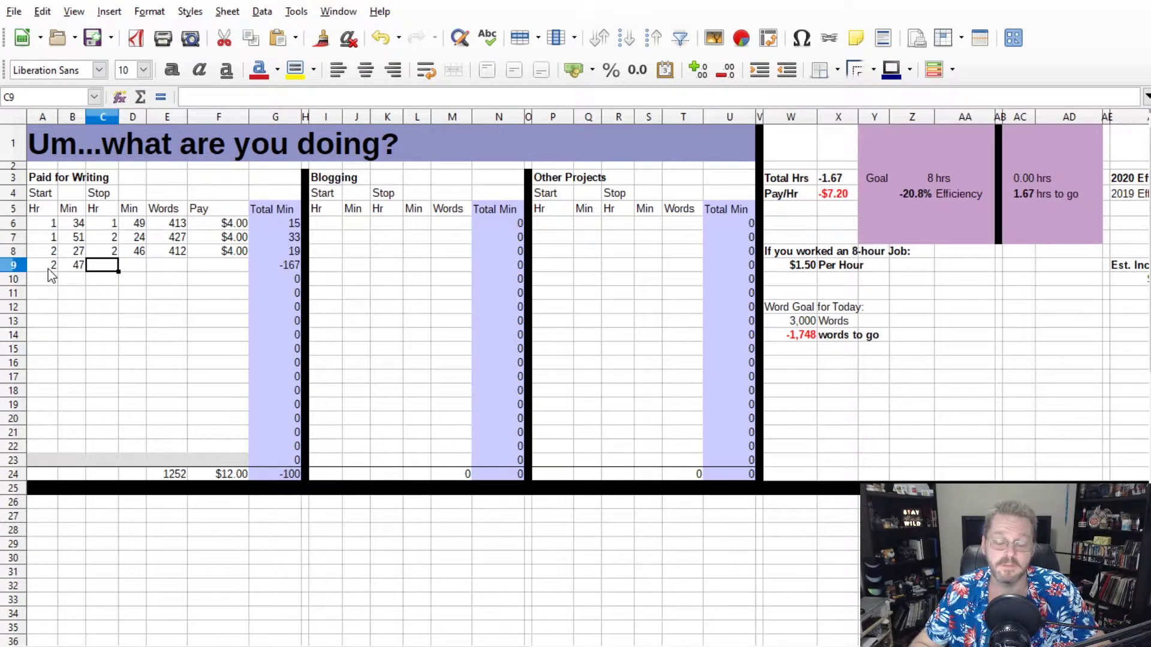
pyautogui.write('3')
pyautogui.press('Tab')
pyautogui.write('5')
pyautogui.press('Tab')
# Step: Record 437 words and $4.00 pay for the paid writing session in row 9
pyautogui.write('437')
pyautogui.press('Tab')
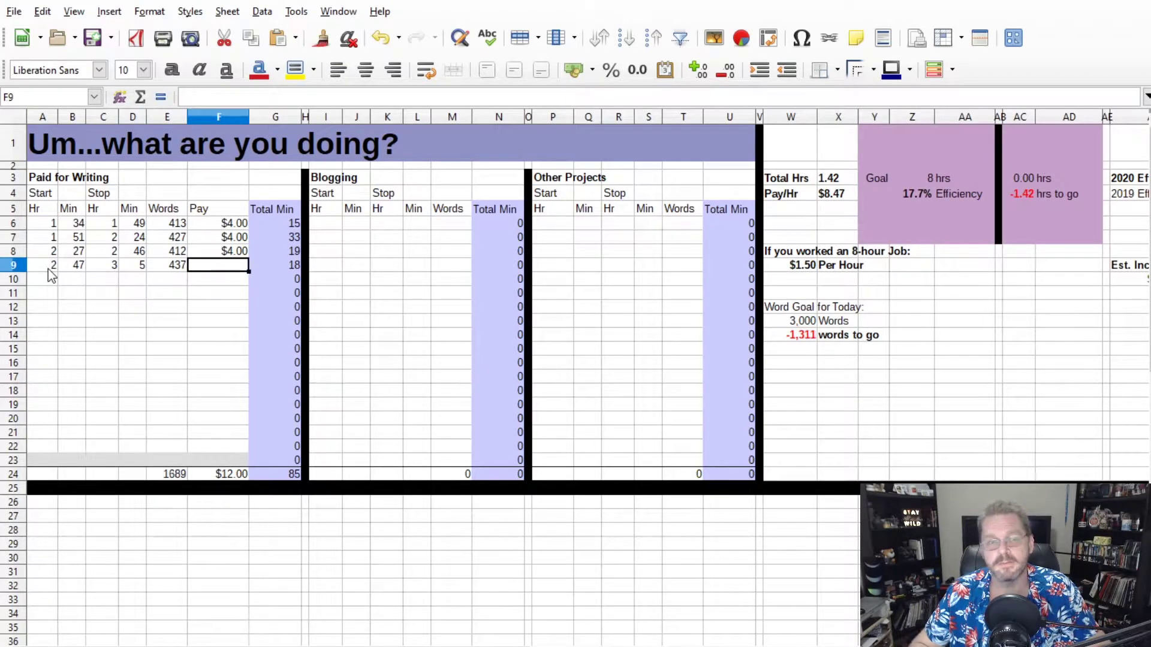
pyautogui.write('4')
pyautogui.press('Tab')
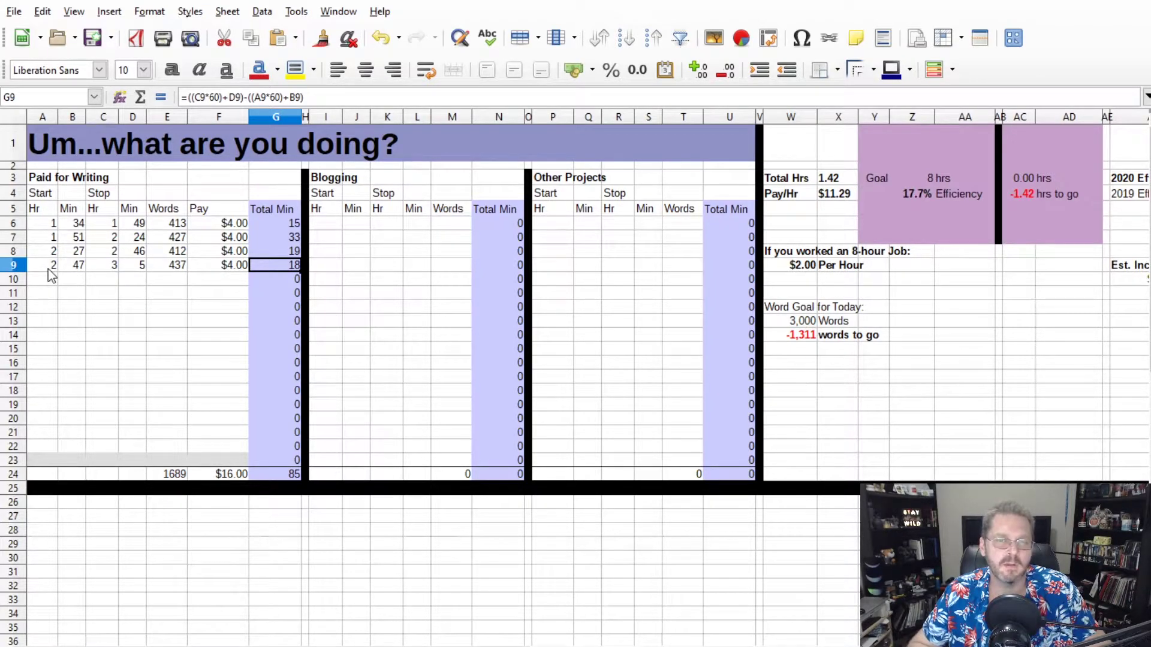
# Step: In row 10 under Paid for Writing, enter a start time of 3:09 and a stop time of 3:42
pyautogui.click(50, 277)
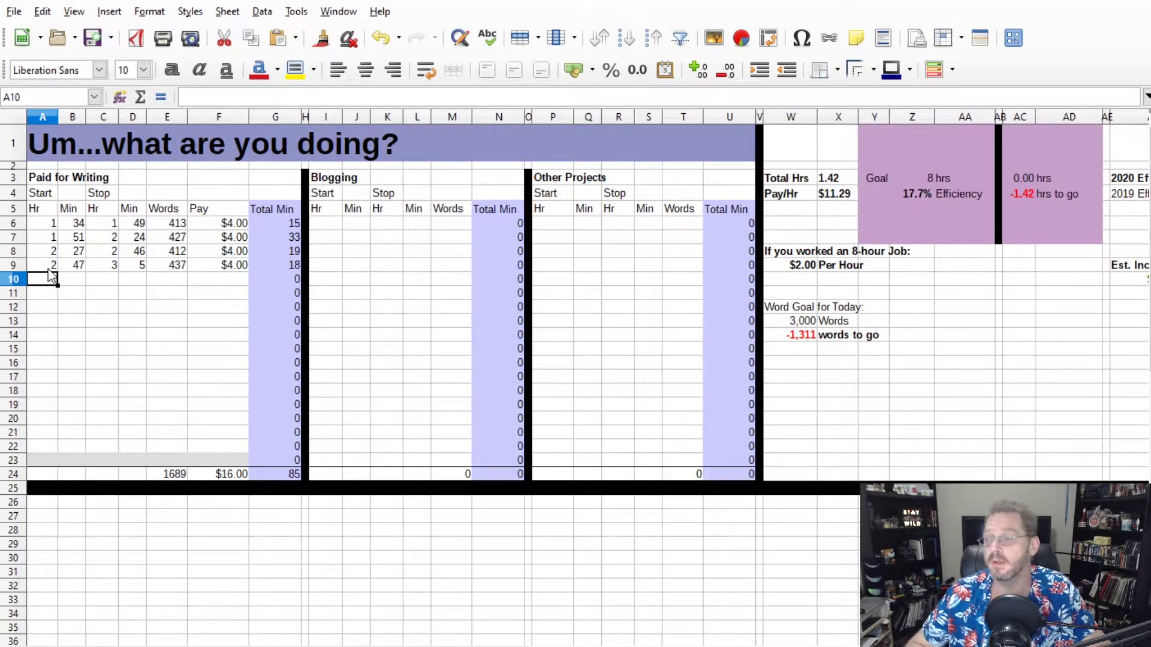
pyautogui.write('3')
pyautogui.press('Tab')
pyautogui.write('9')
pyautogui.press('Tab')
pyautogui.write('3')
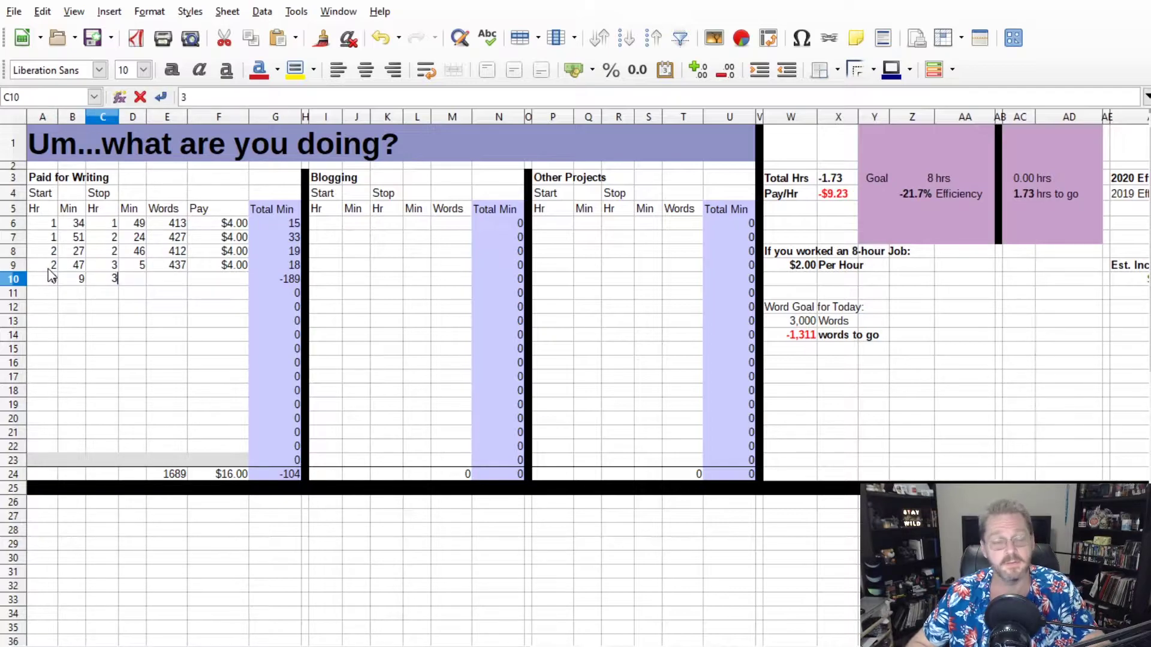
pyautogui.press('Tab')
pyautogui.write('42')
pyautogui.press('Tab')
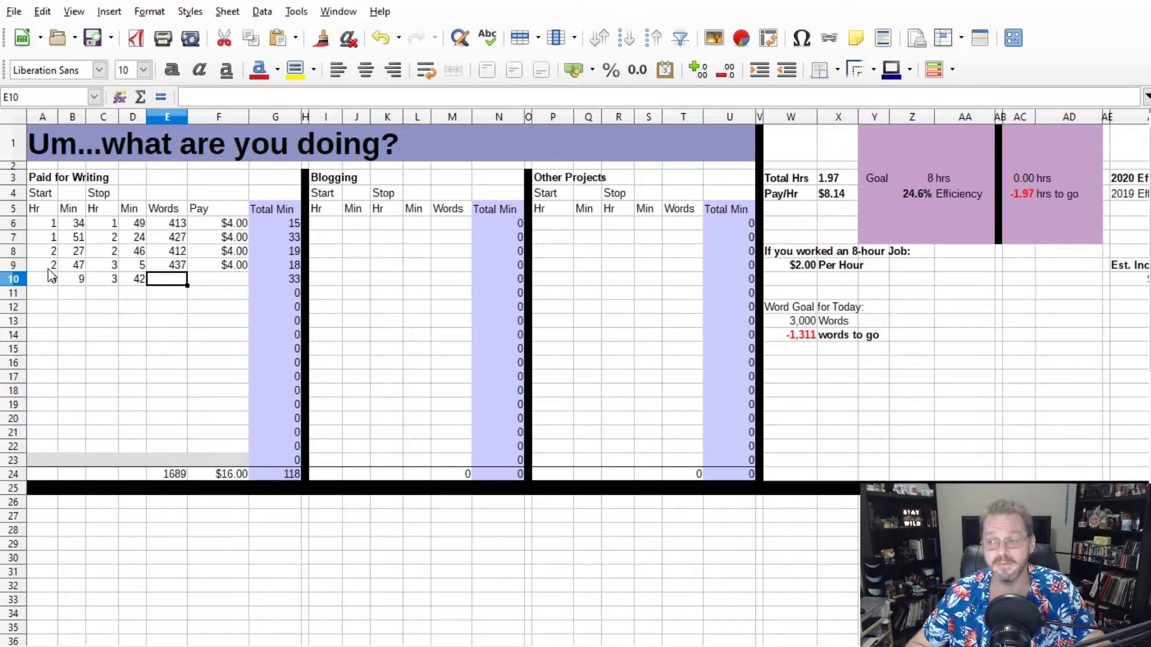
# Step: Record 684 words and $13.65 pay for the paid writing session in row 10
pyautogui.write('684')
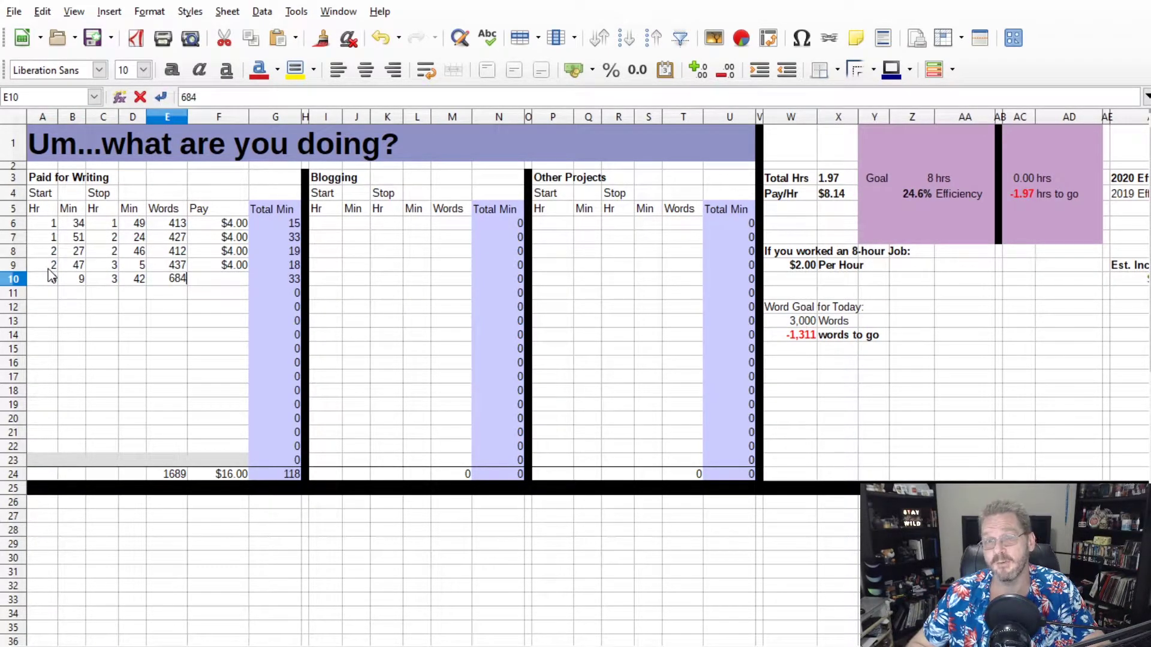
pyautogui.press('Tab')
pyautogui.write('13.65')
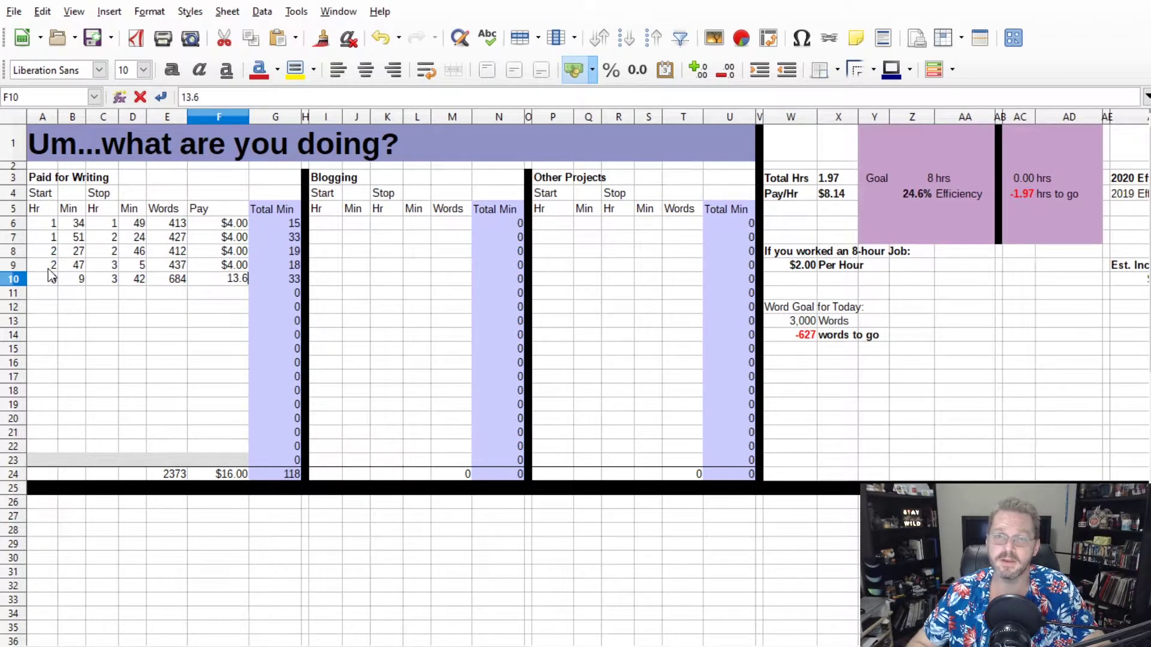
pyautogui.press('Tab')
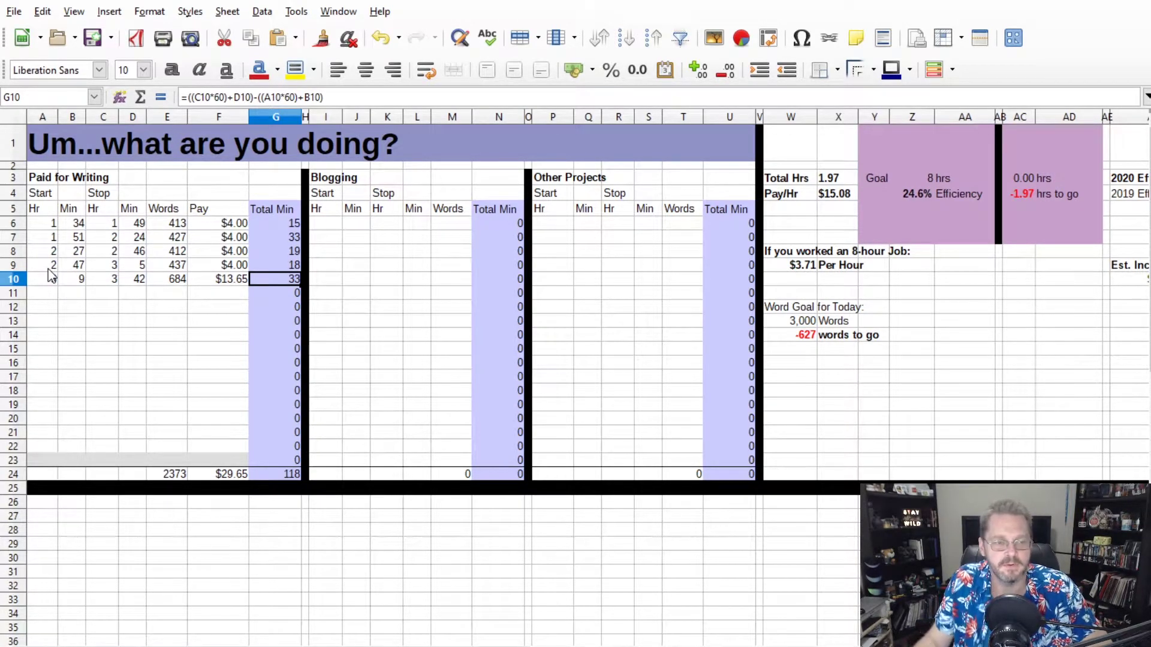
# Step: In row 6 under Other Projects, enter a start time of 3:45
pyautogui.press('Return')
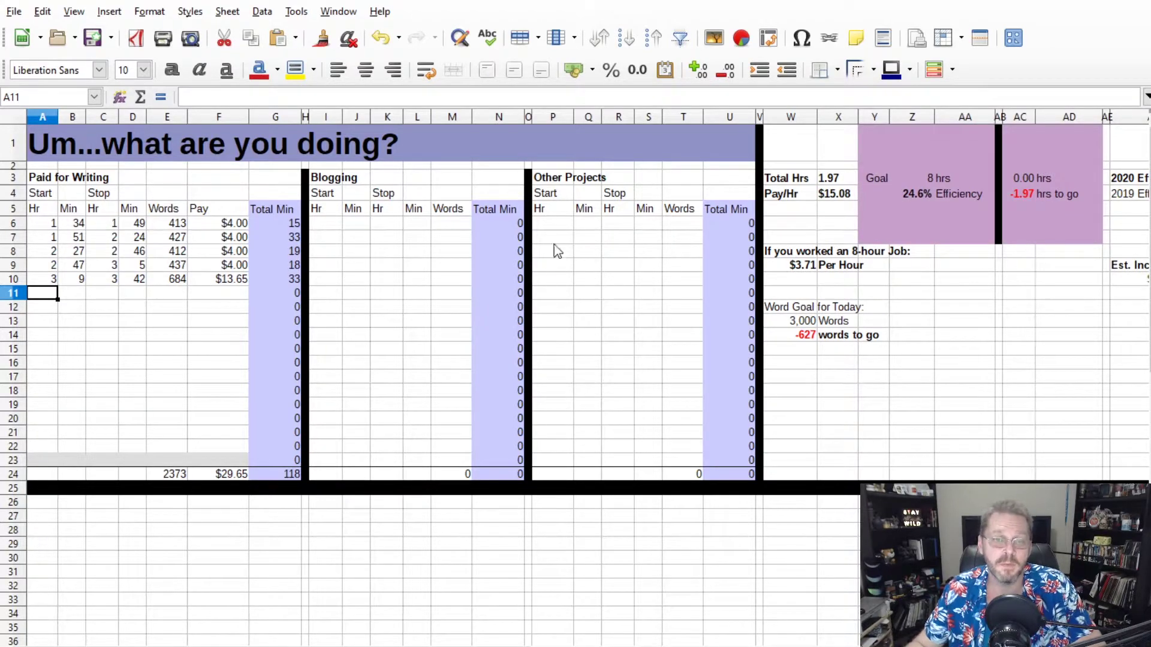
pyautogui.click(559, 223)
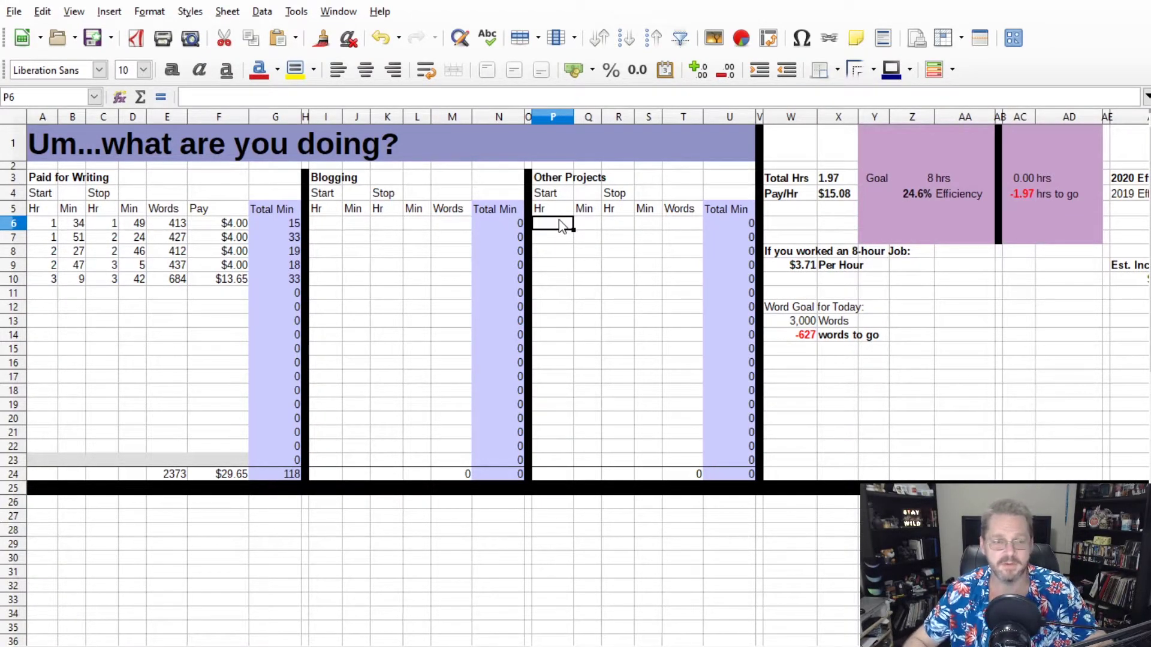
pyautogui.write('3')
pyautogui.press('Tab')
pyautogui.write('45')
pyautogui.press('Tab')
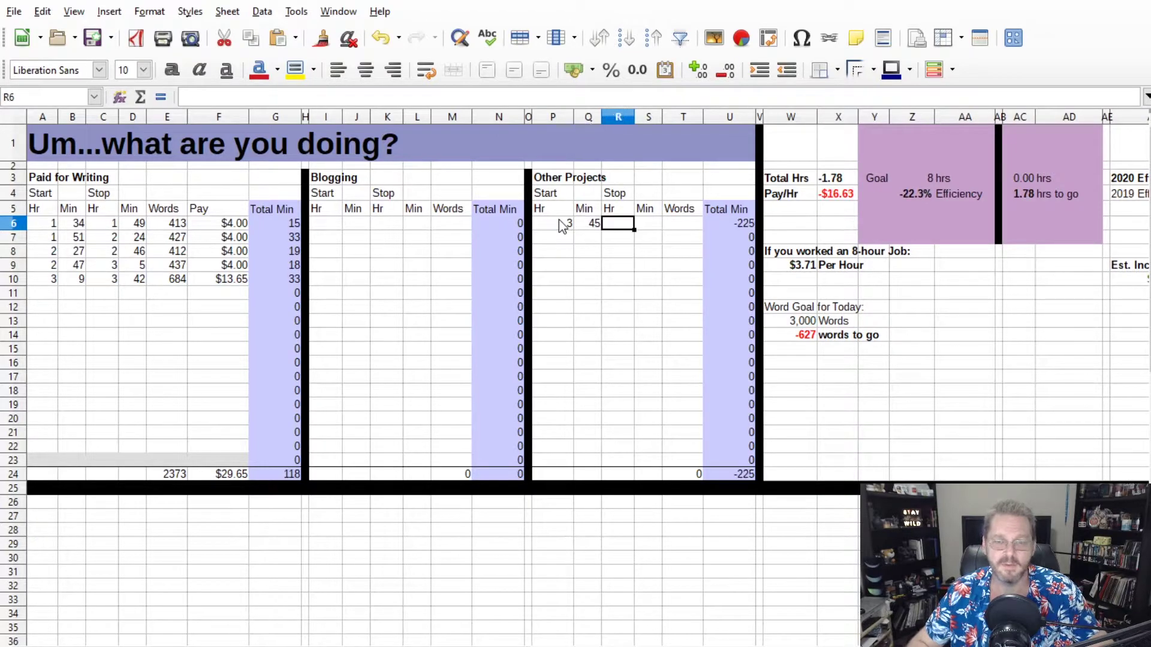
# Step: Complete the Other Projects session in row 6 with a stop time of 4:45 and 1100 words
pyautogui.write('4')
pyautogui.press('Tab')
pyautogui.write('45')
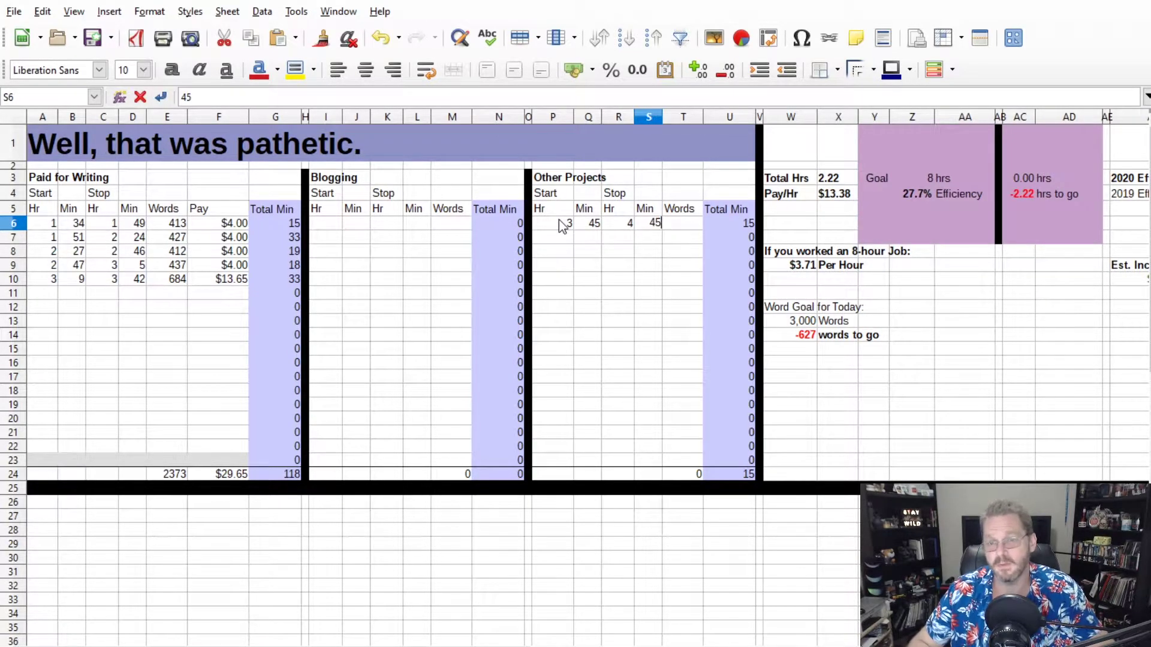
pyautogui.press('Tab')
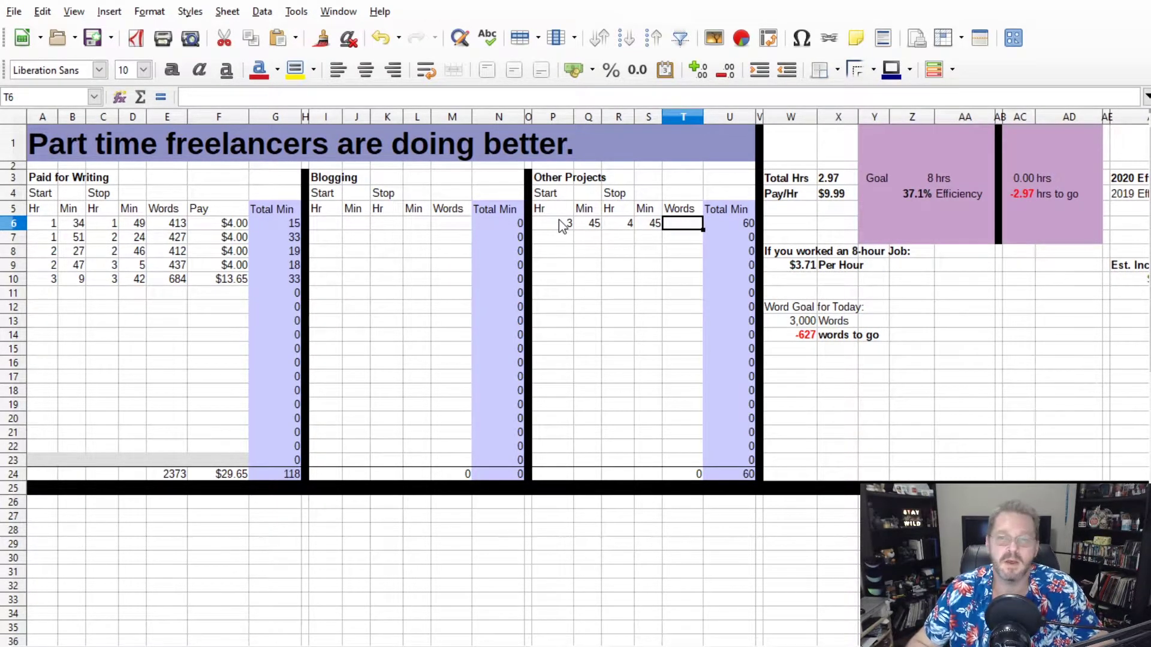
pyautogui.write('1100')
pyautogui.press('Tab')
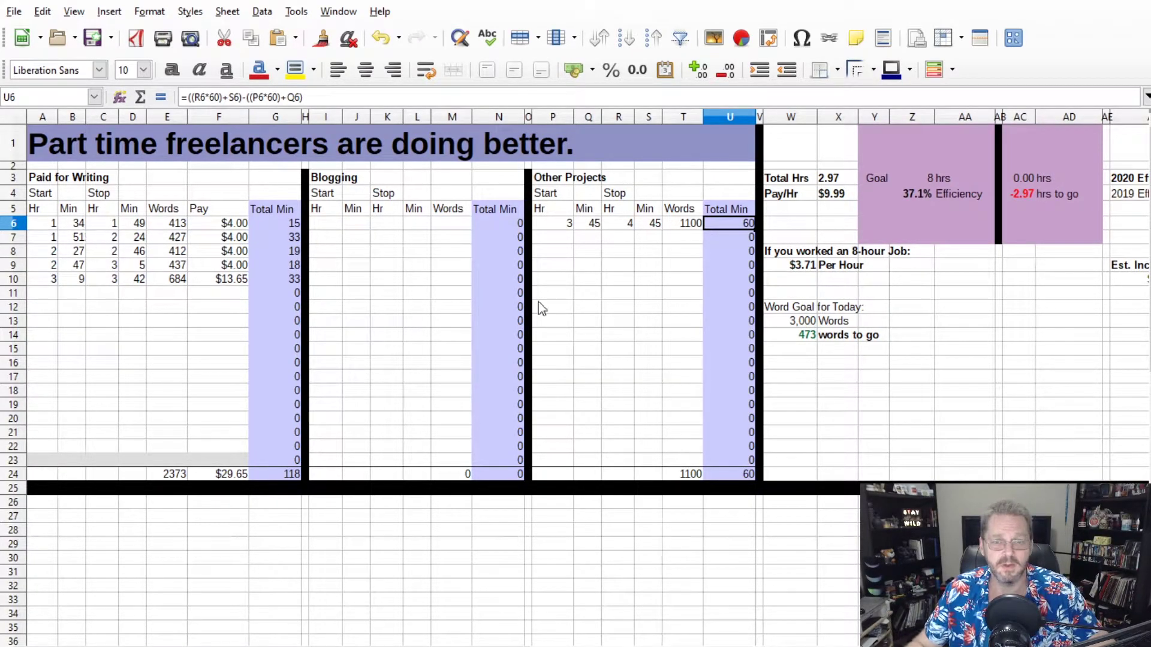
# Step: Examine the daily word goal and pay per hour, and look through the dated entries on the Weekly sheet
pyautogui.click(799, 323)
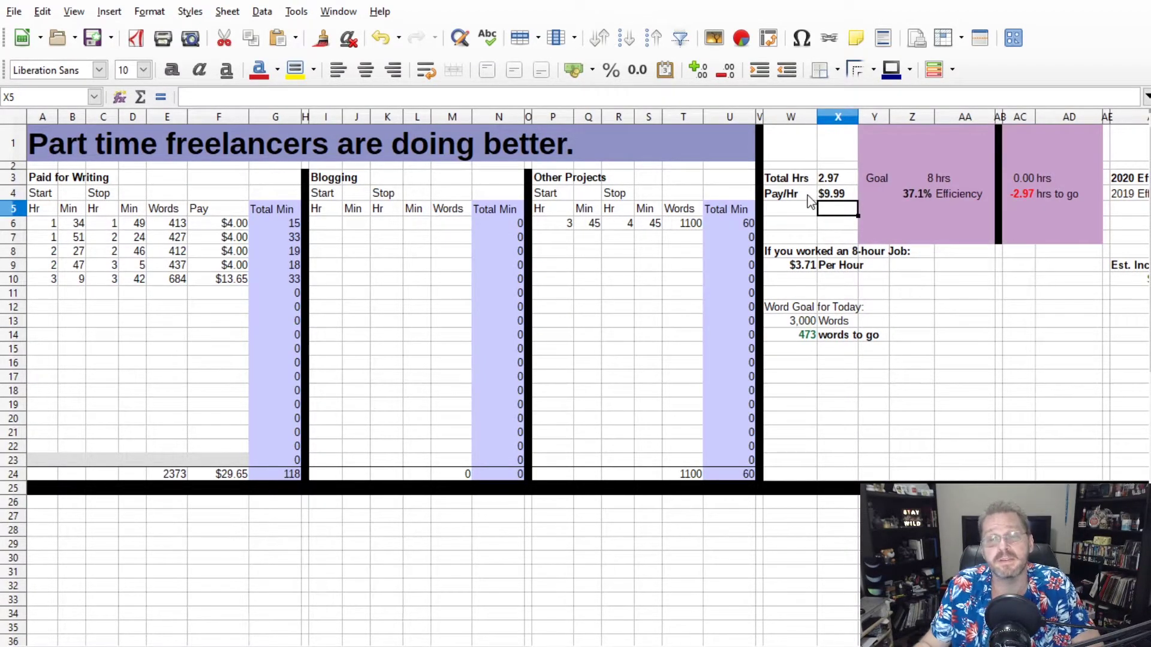
pyautogui.moveTo(806, 195); pyautogui.dragTo(839, 197)
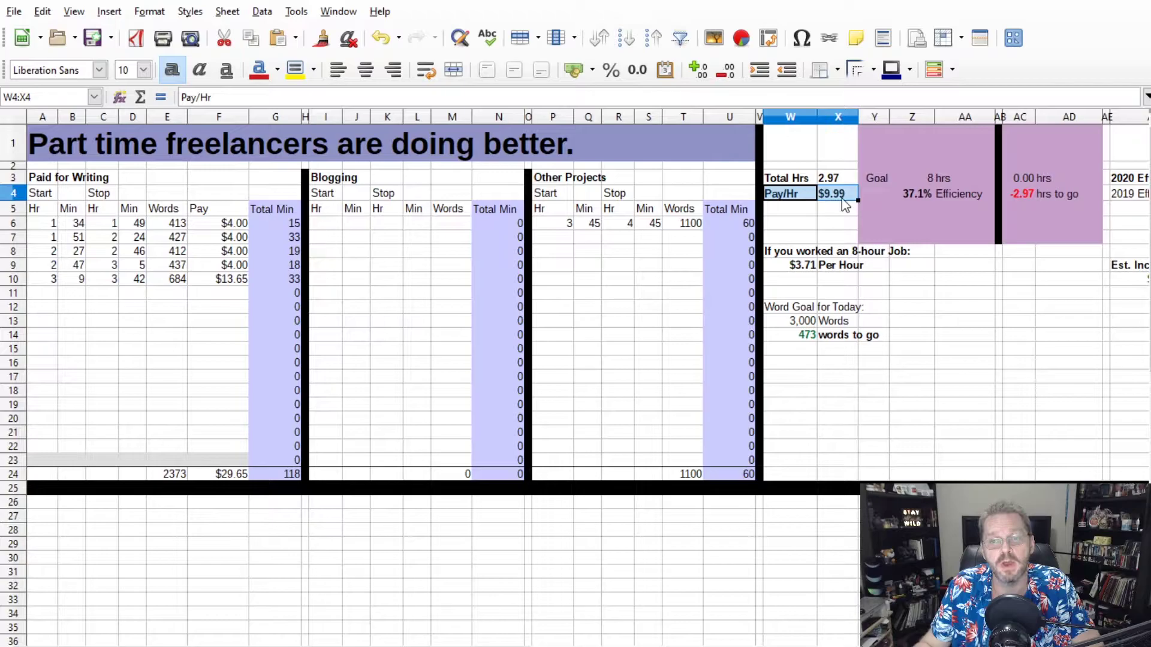
pyautogui.click(842, 198)
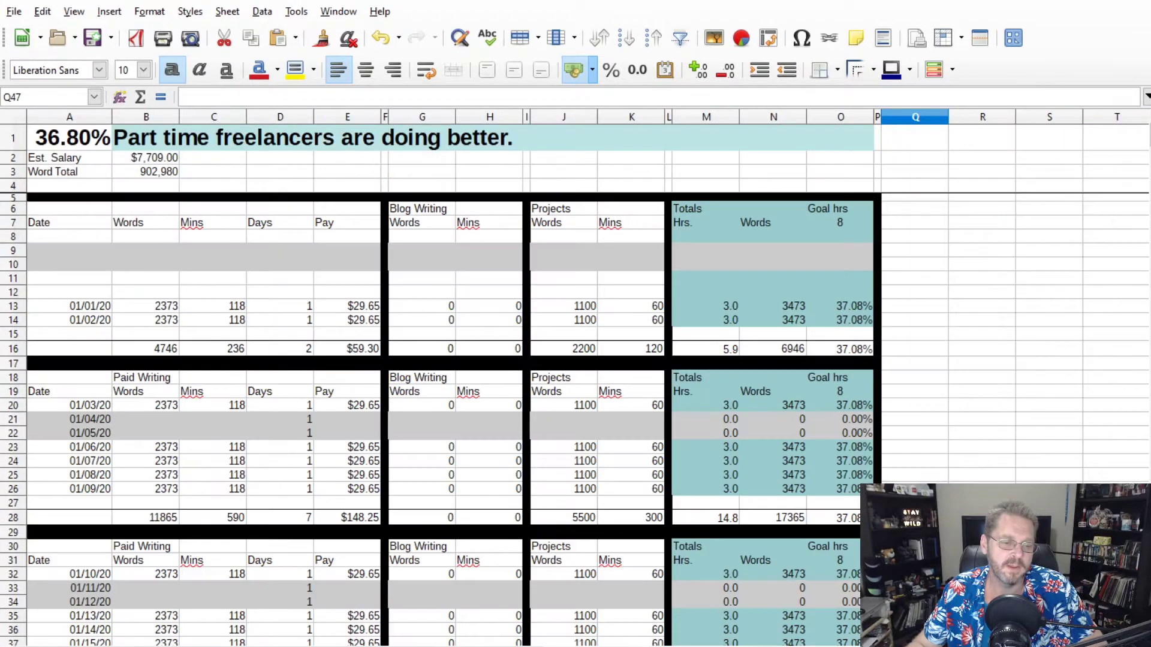
pyautogui.scroll(-2, 482, 457)
pyautogui.scroll(-8, 484, 457)
pyautogui.scroll(10, 484, 457)
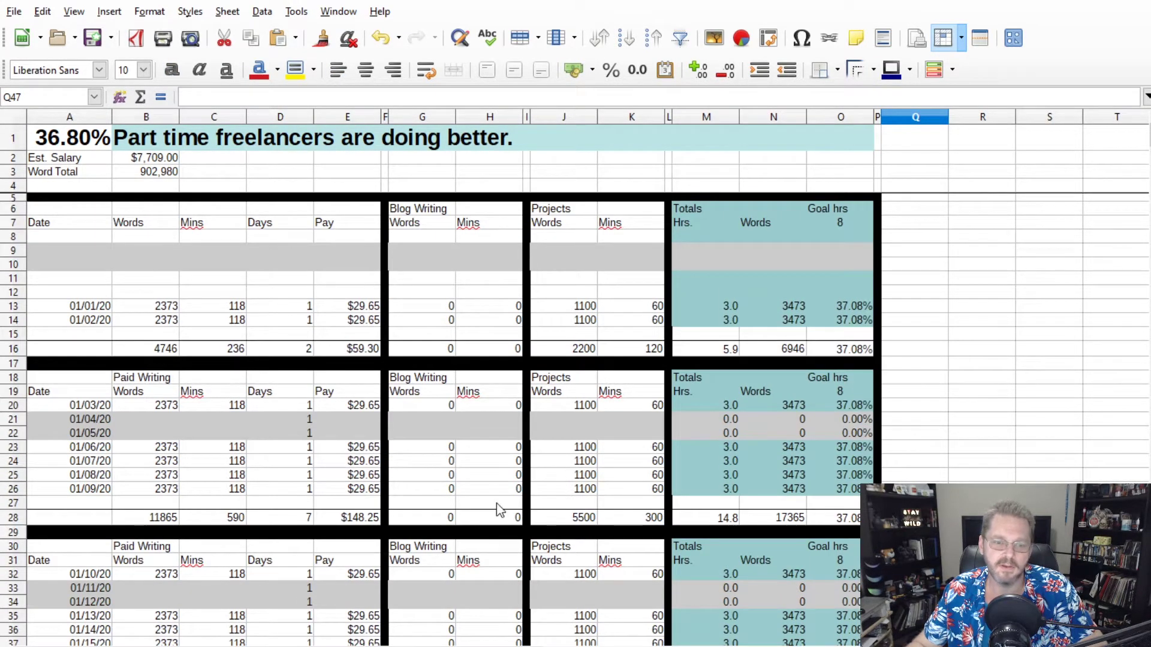
pyautogui.scroll(-1, 522, 507)
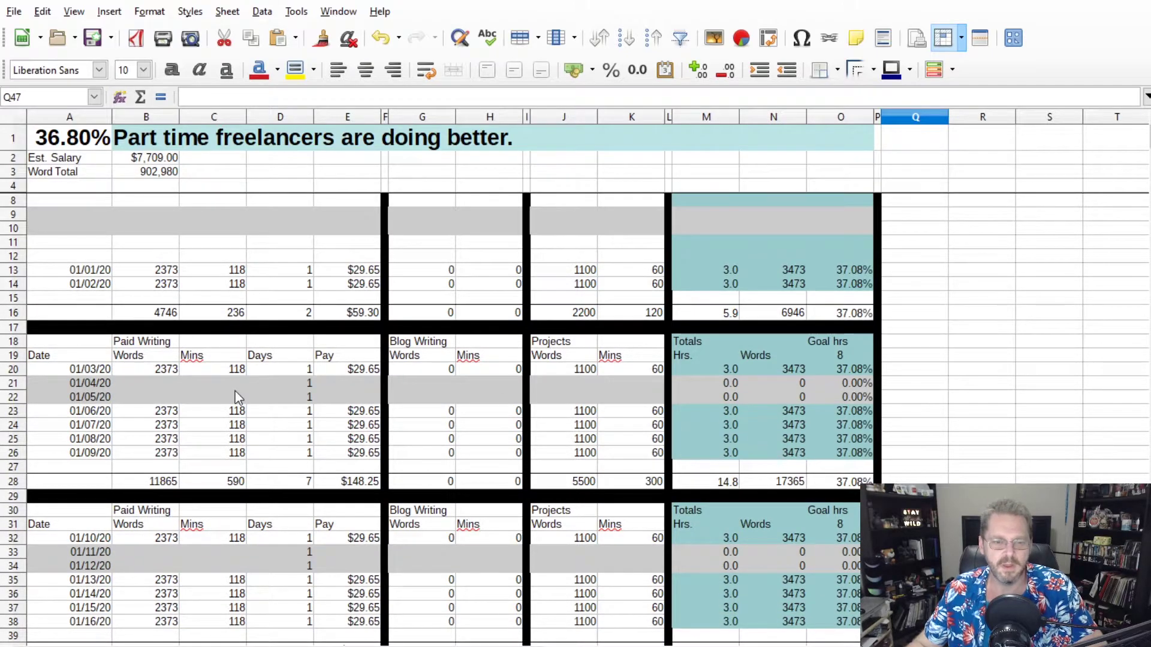
pyautogui.scroll(-4, 238, 397)
pyautogui.scroll(5, 238, 397)
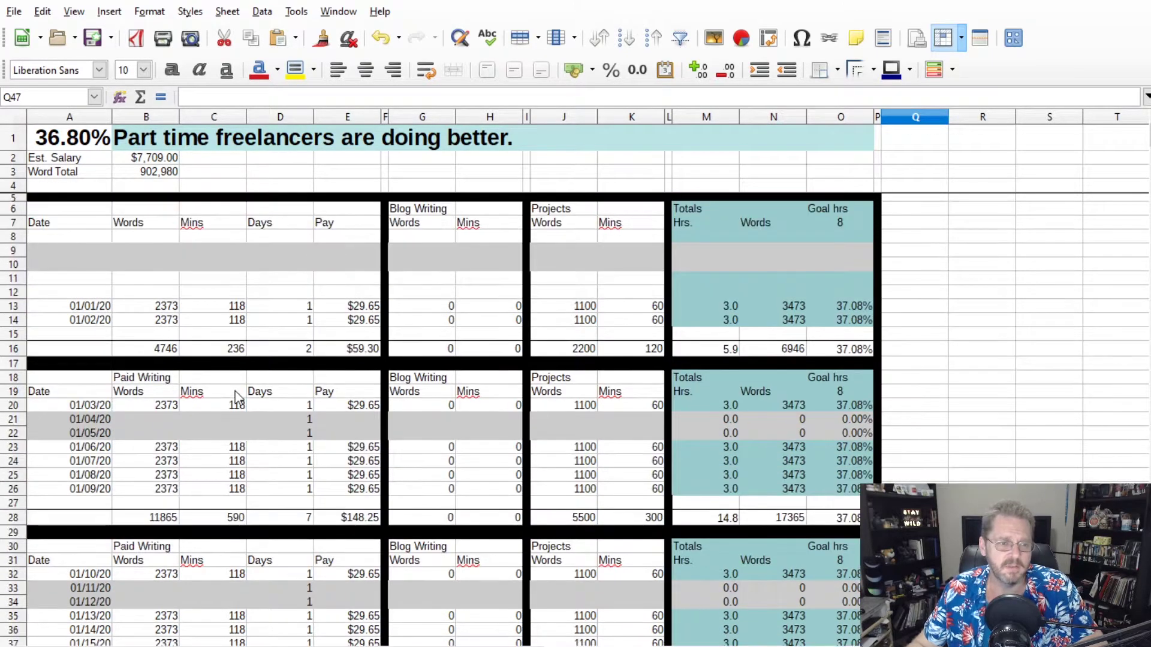
# Step: Replace the 01/01/20 row's paid writing formulas on the Weekly sheet with fixed values: 2373 words, 118 minutes, 1 day and $29.65 pay
pyautogui.click(106, 308)
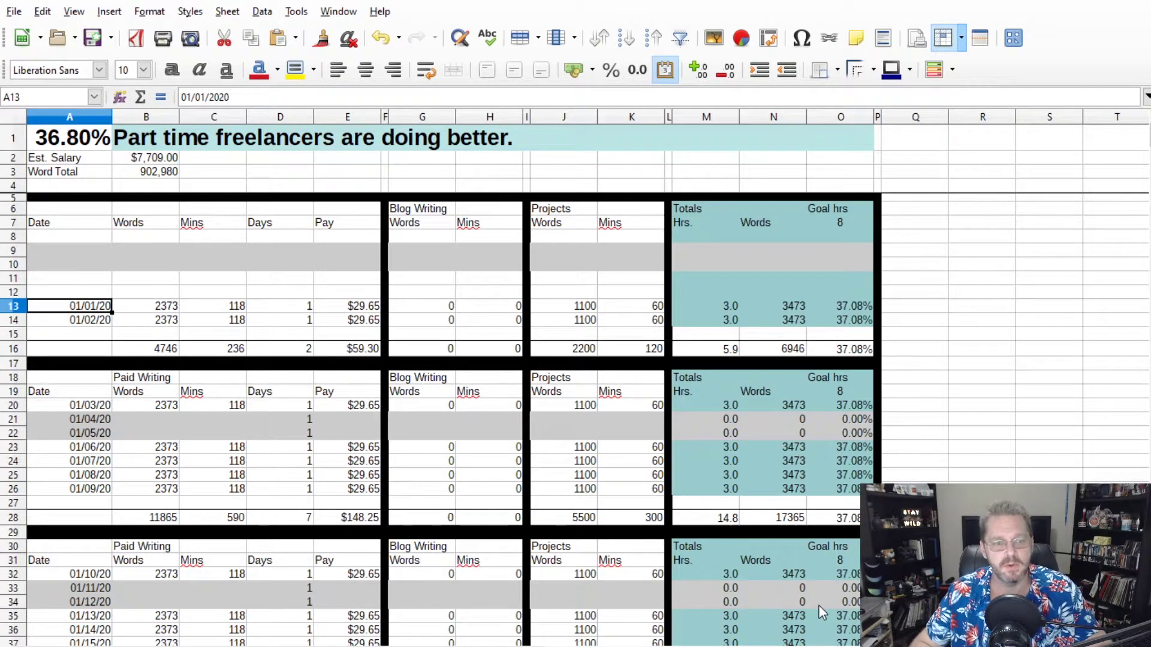
pyautogui.press('Right')
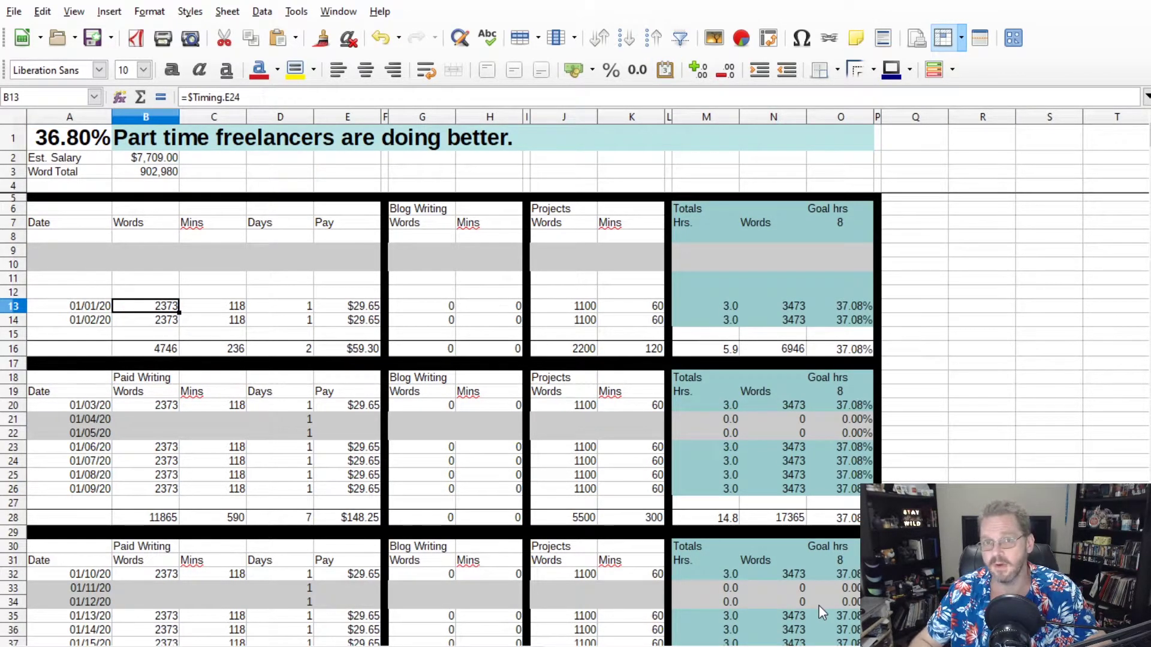
pyautogui.write('2373')
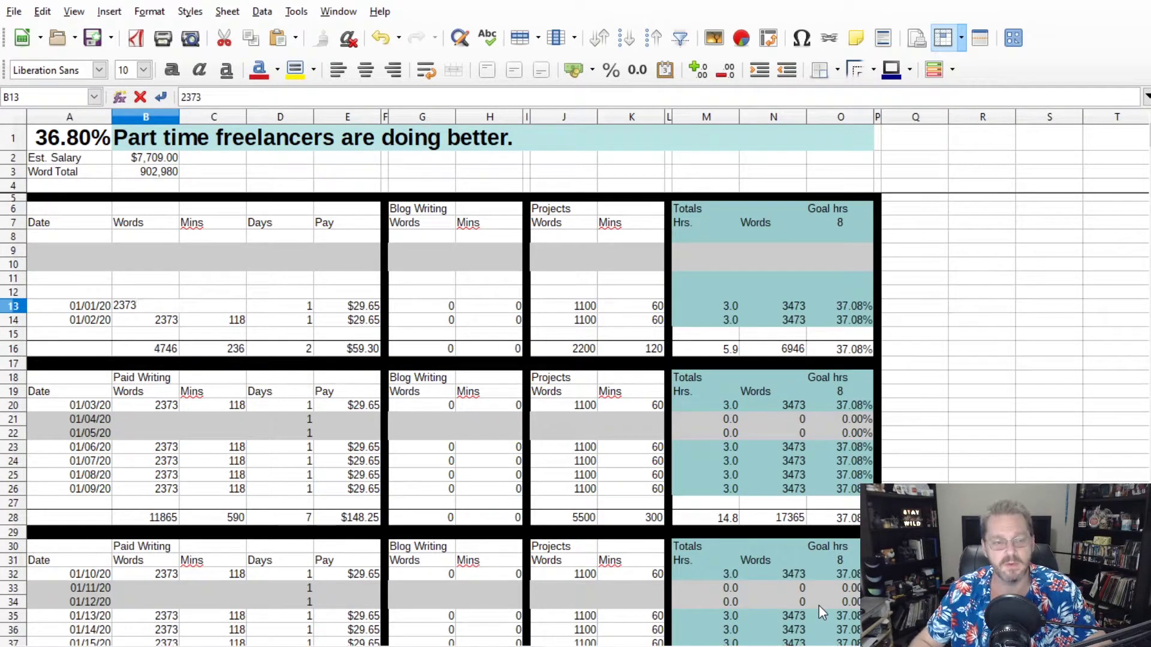
pyautogui.press('Right')
pyautogui.press('Right')
pyautogui.press('Right')
pyautogui.press('Left')
pyautogui.write('1')
pyautogui.press('Right')
pyautogui.write('29.65')
# Step: Enter 0 words and 0 minutes as fixed Blog Writing values for 01/01/20
pyautogui.press('Right')
pyautogui.press('Right')
pyautogui.write('0')
pyautogui.press('Right')
pyautogui.write('0')
pyautogui.press('Right')
# Step: Enter 1100 words and 60 minutes as fixed Projects values for 01/01/20, and check that day's efficiency formula
pyautogui.write('1')
pyautogui.press('Right')
pyautogui.press('Left')
pyautogui.press('Delete')
pyautogui.press('Right')
pyautogui.write('110')
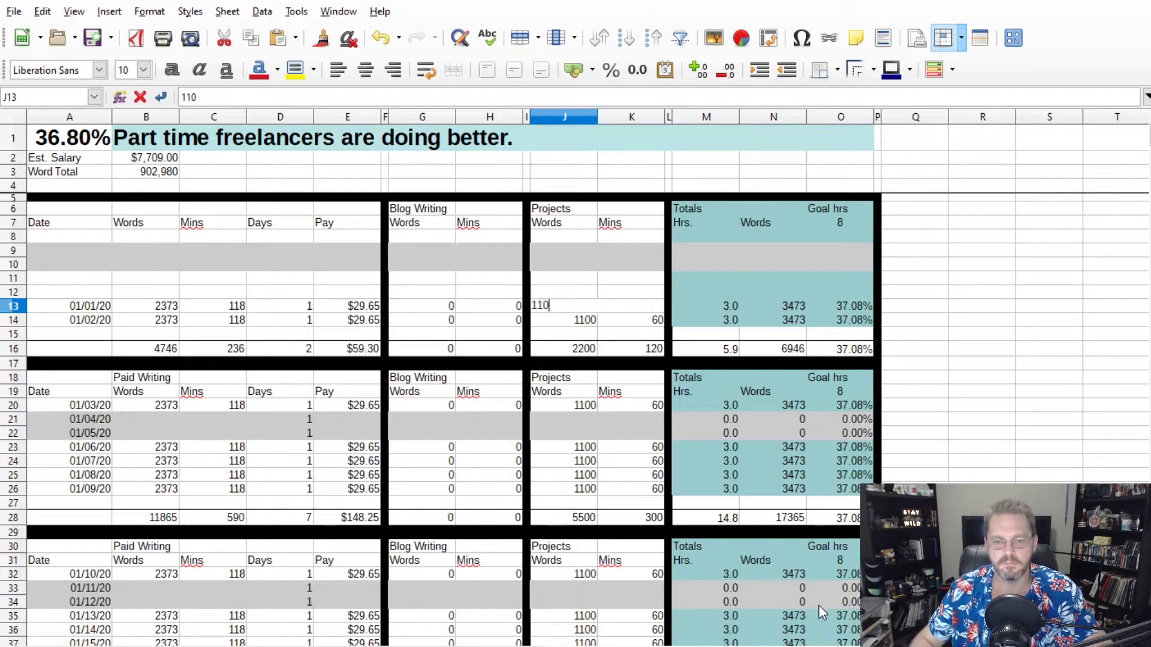
pyautogui.write('0')
pyautogui.press('Right')
pyautogui.write('60')
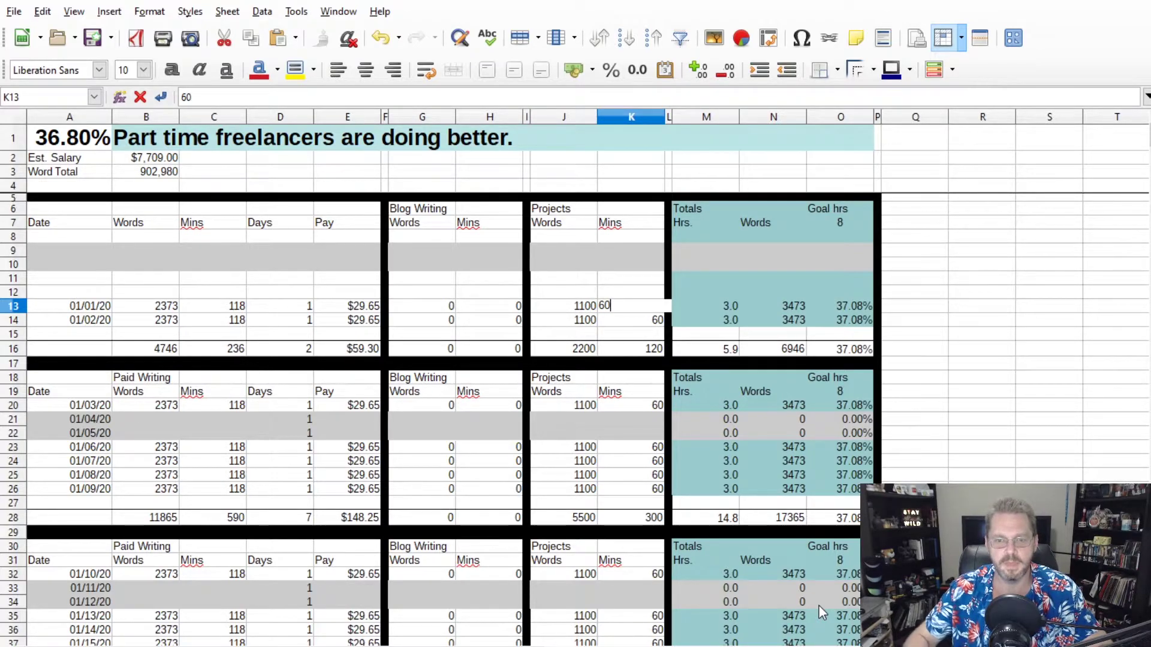
pyautogui.press('Right')
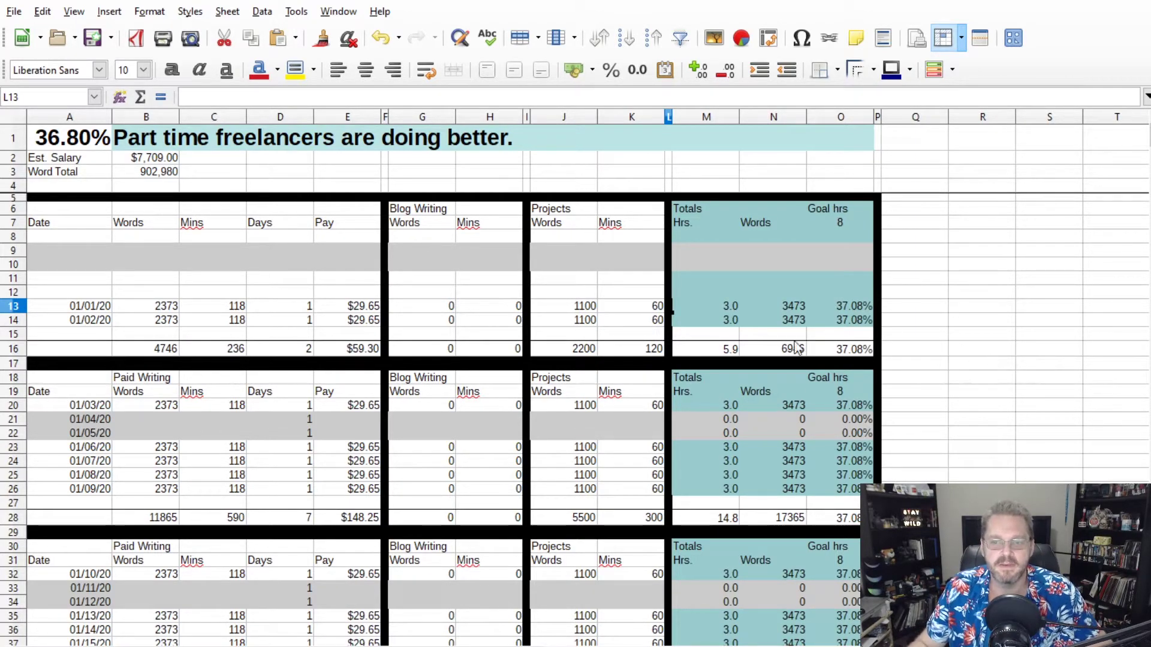
pyautogui.click(853, 308)
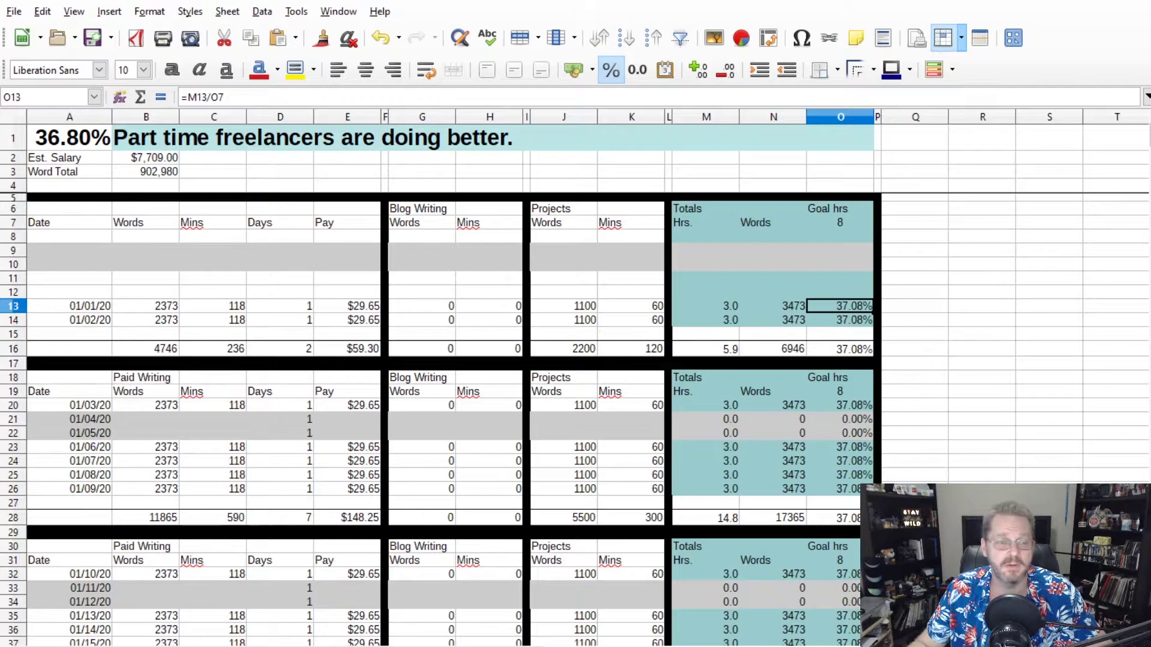
# Step: On the Timing sheet, clear the logged sessions under Paid for Writing and Other Projects
pyautogui.hotkey('ctrl', 'pageup')
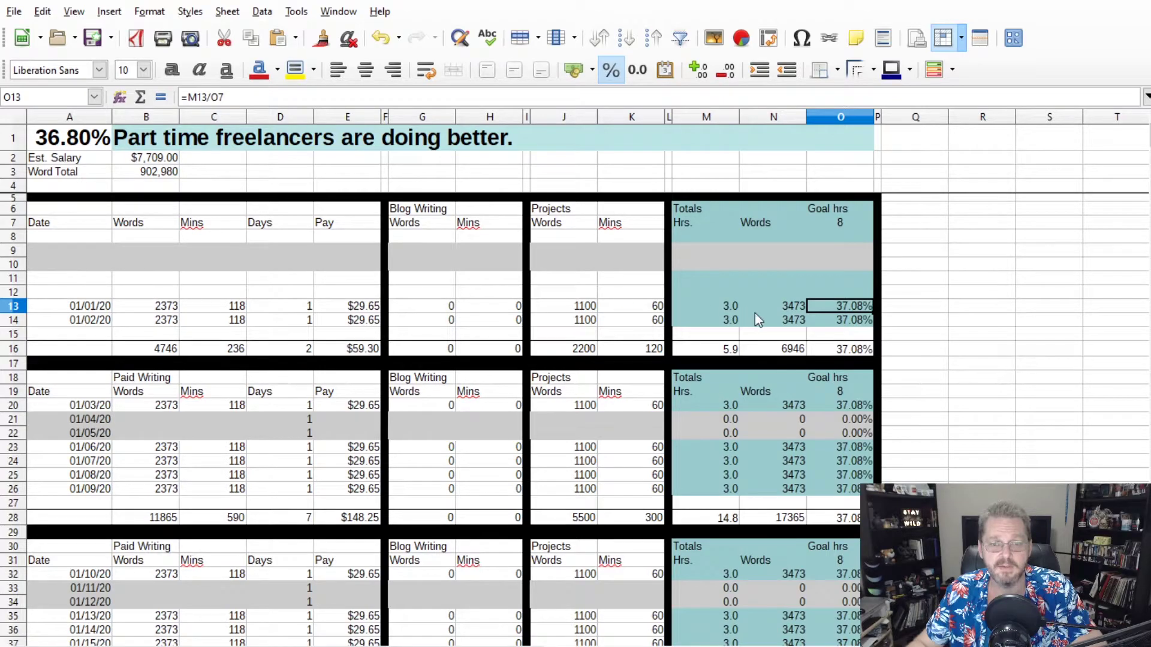
pyautogui.click(342, 646)
pyautogui.moveTo(43, 223); pyautogui.dragTo(216, 292)
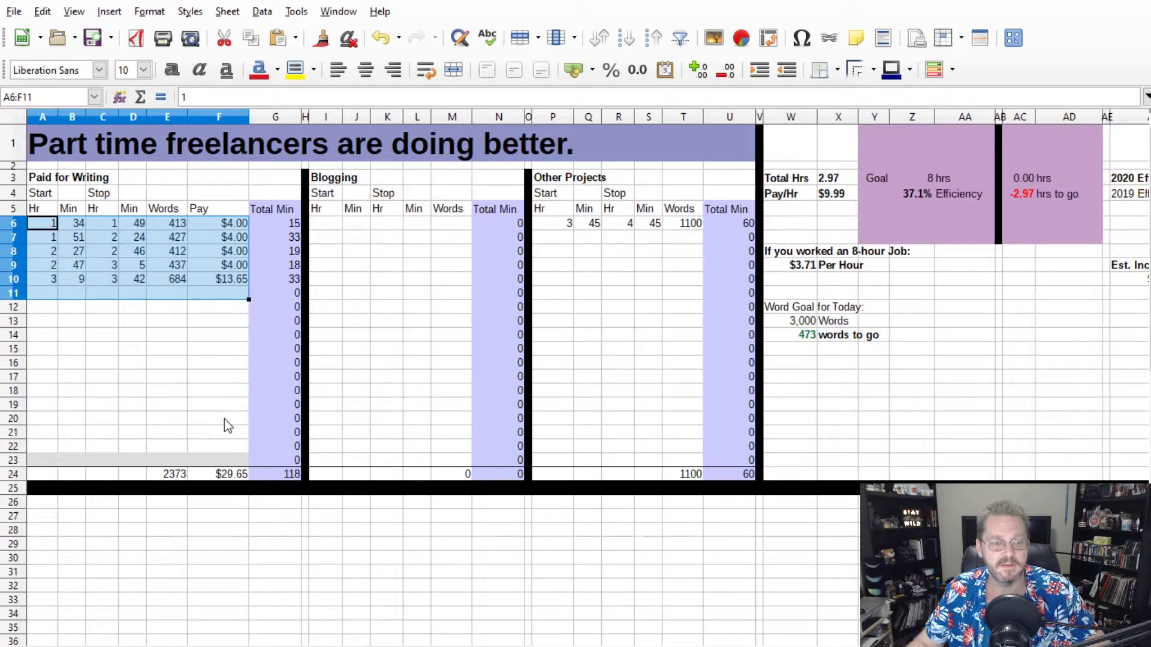
pyautogui.press('Delete')
pyautogui.moveTo(571, 227); pyautogui.dragTo(694, 226)
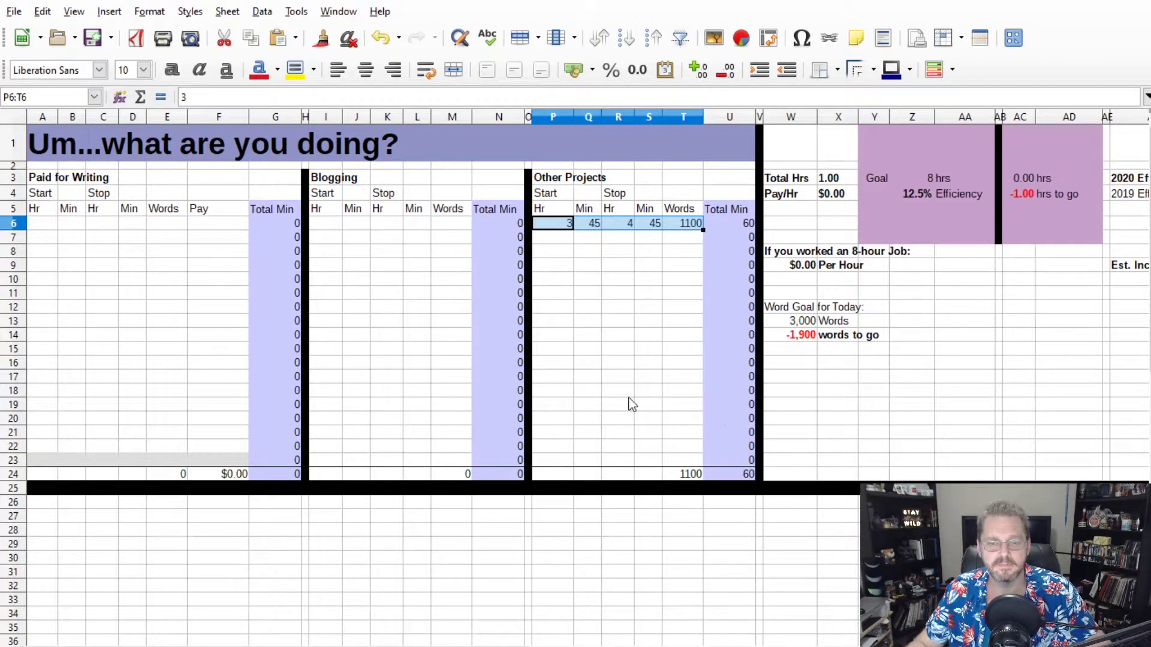
pyautogui.press('Delete')
# Step: In row 6 under Paid for Writing, enter a start time of 8:30 and a stop time of 8:47
pyautogui.click(72, 237)
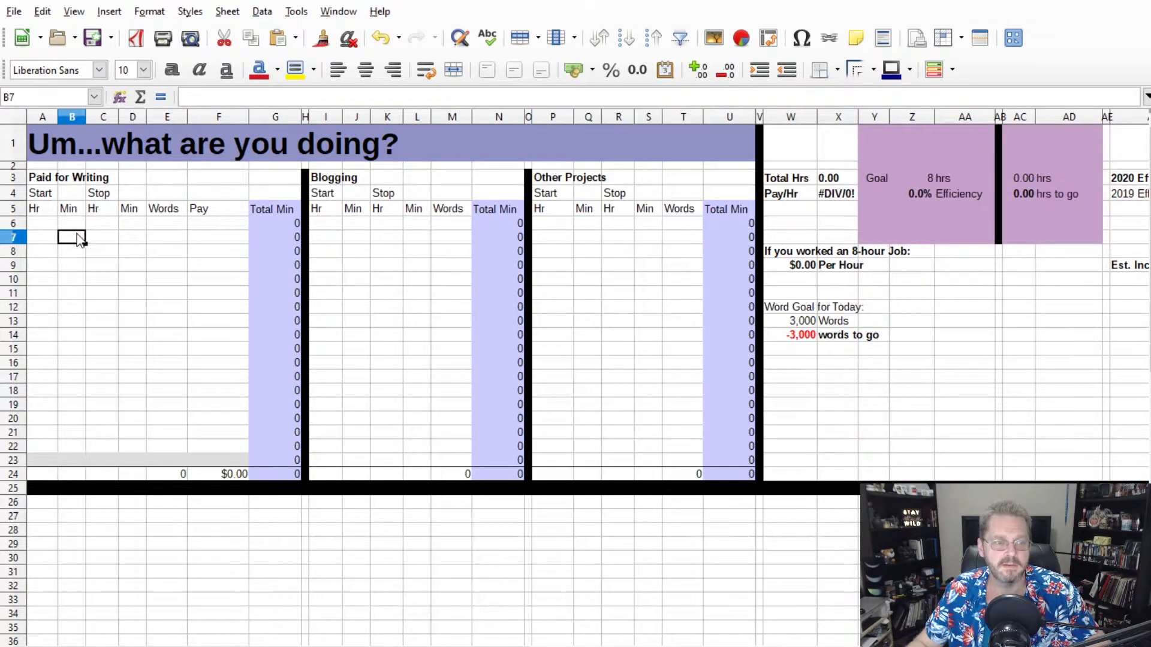
pyautogui.click(43, 225)
pyautogui.write('8')
pyautogui.press('Tab')
pyautogui.write('30')
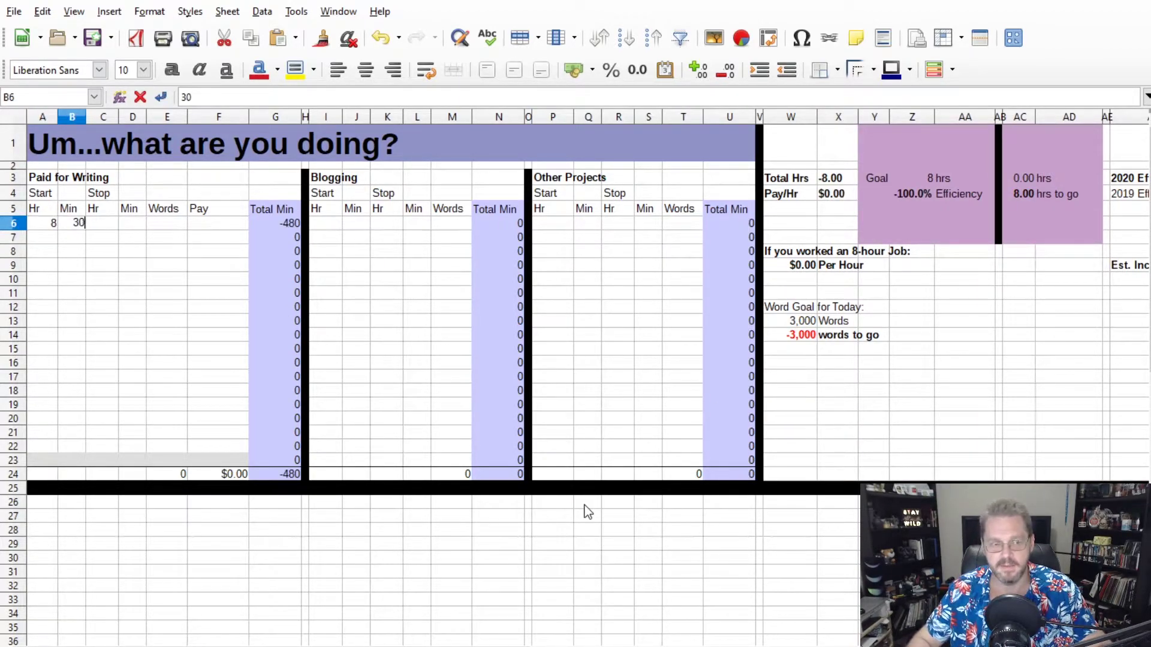
pyautogui.press('Tab')
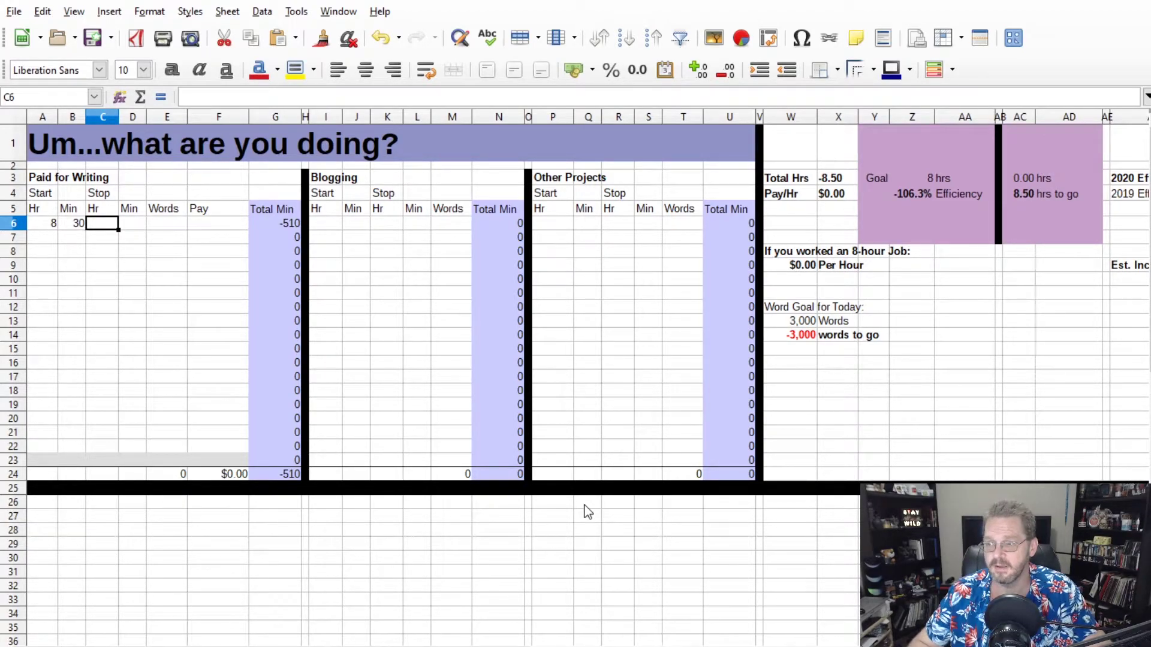
pyautogui.write('8')
pyautogui.press('Tab')
pyautogui.write('47')
pyautogui.press('Tab')
# Step: Record 414 words and $5.48 pay for the paid writing session in row 6
pyautogui.write('414')
pyautogui.press('Tab')
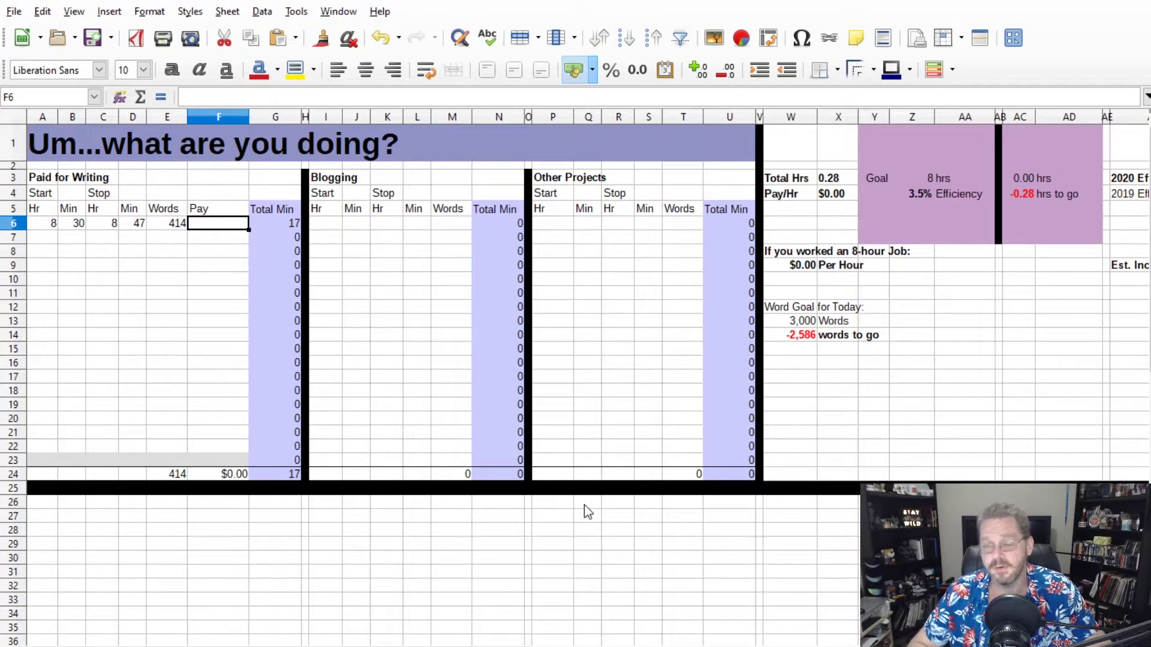
pyautogui.write('5.48')
pyautogui.press('Tab')
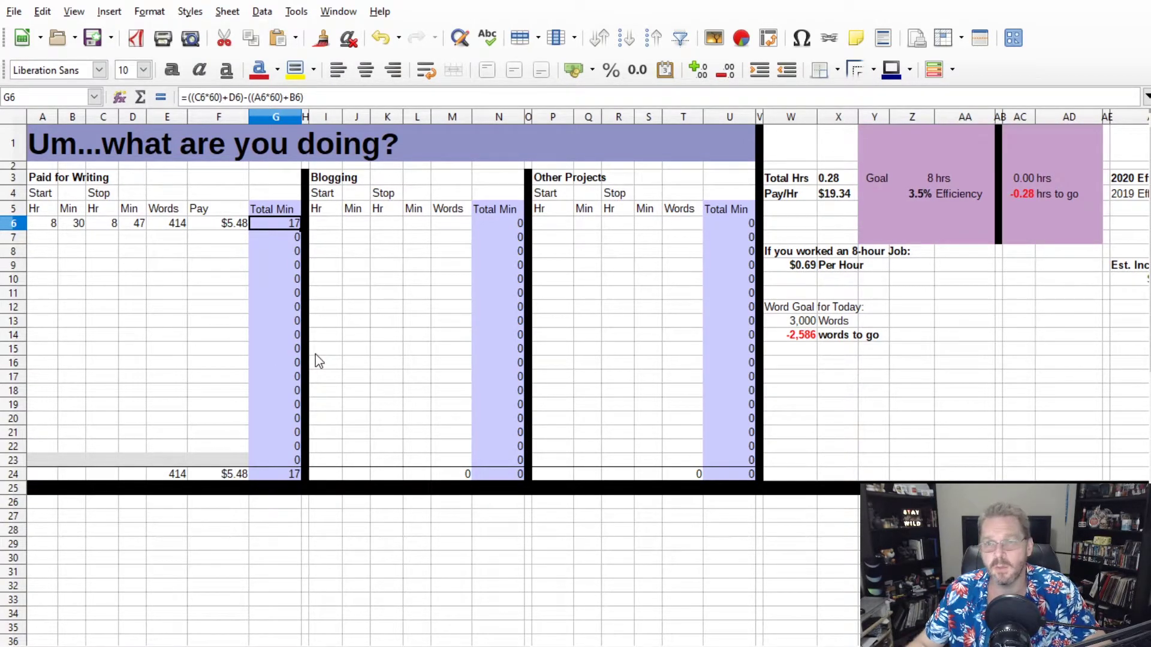
# Step: On the Weekly sheet, enter fixed paid writing values of 414 words, 17 minutes and 1 day for 01/02/20
pyautogui.hotkey('ctrl', 'pagedown')
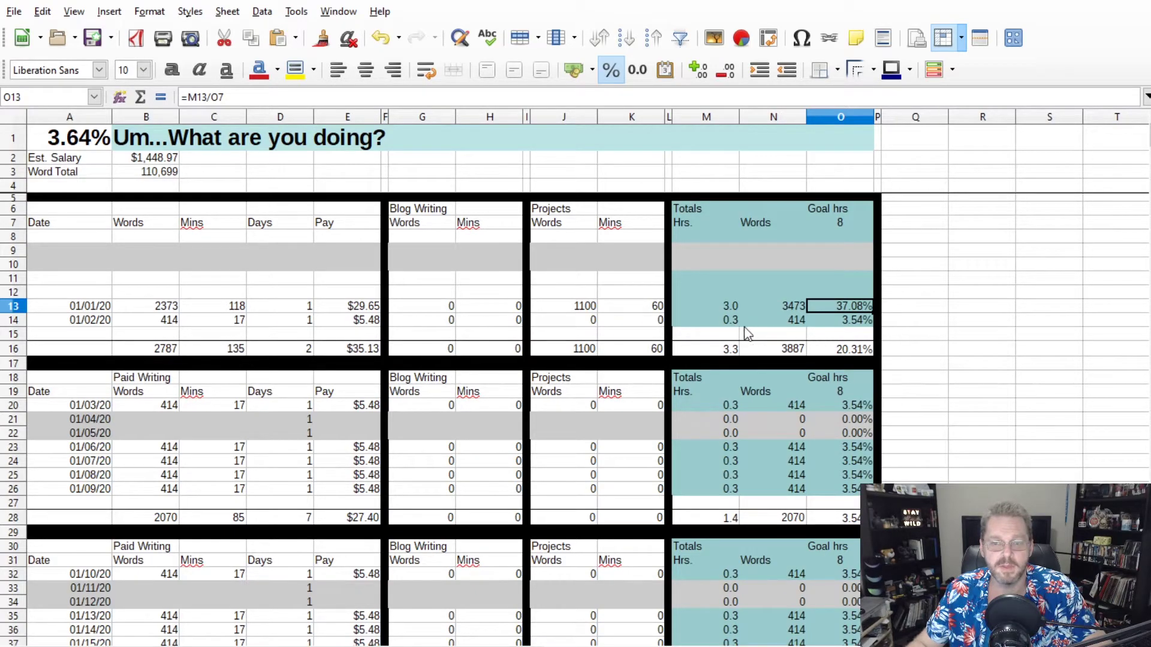
pyautogui.click(150, 324)
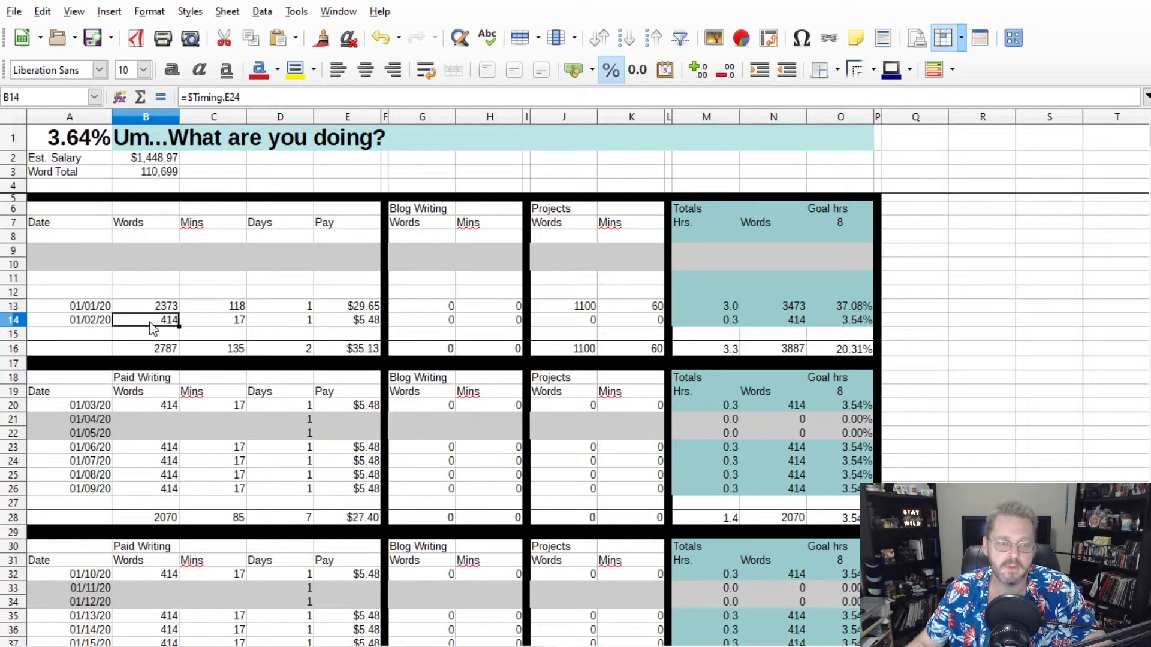
pyautogui.write('414')
pyautogui.press('Tab')
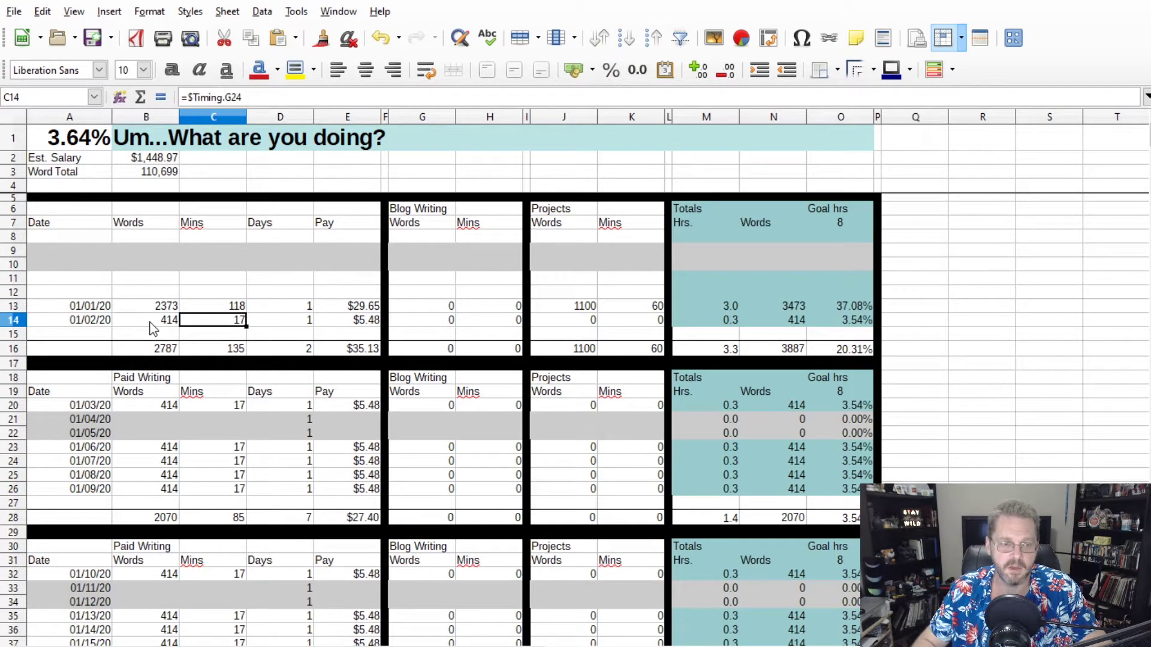
pyautogui.write('17')
pyautogui.press('Tab')
pyautogui.write('1')
pyautogui.press('Tab')
# Step: Enter 0 words and 0 minutes for the work types without sessions in the 01/02/20 row
pyautogui.press('Tab')
pyautogui.press('Tab')
pyautogui.press('Tab')
pyautogui.press('Tab')
pyautogui.press('Tab')
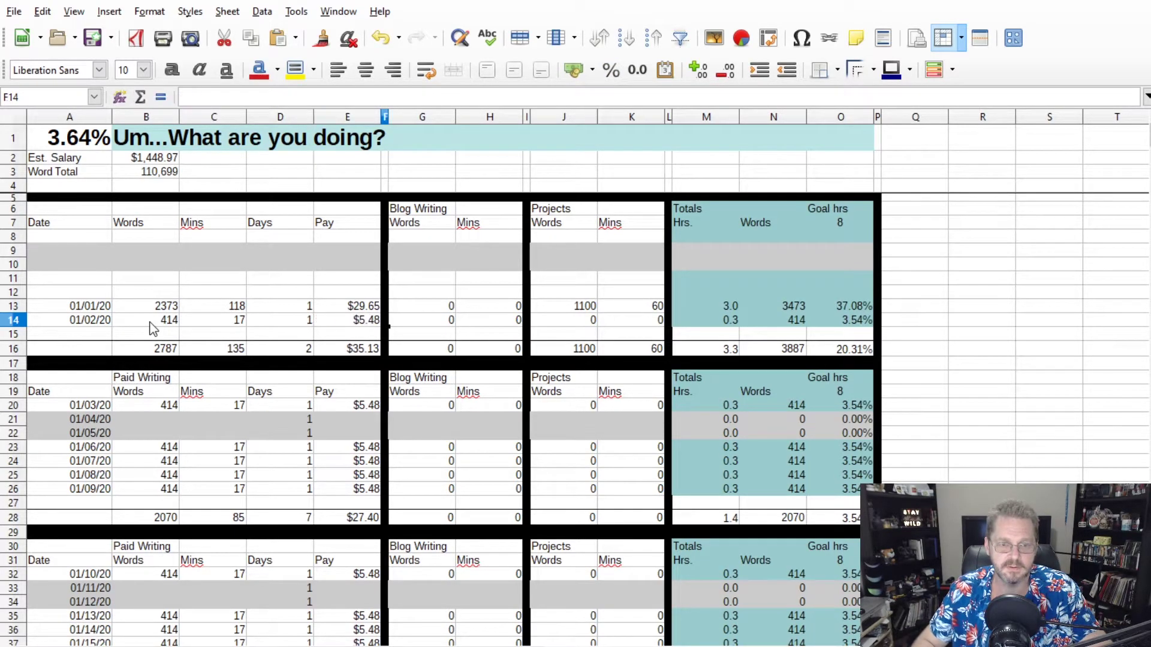
pyautogui.write('0')
pyautogui.press('Tab')
pyautogui.write('0')
pyautogui.press('Return')
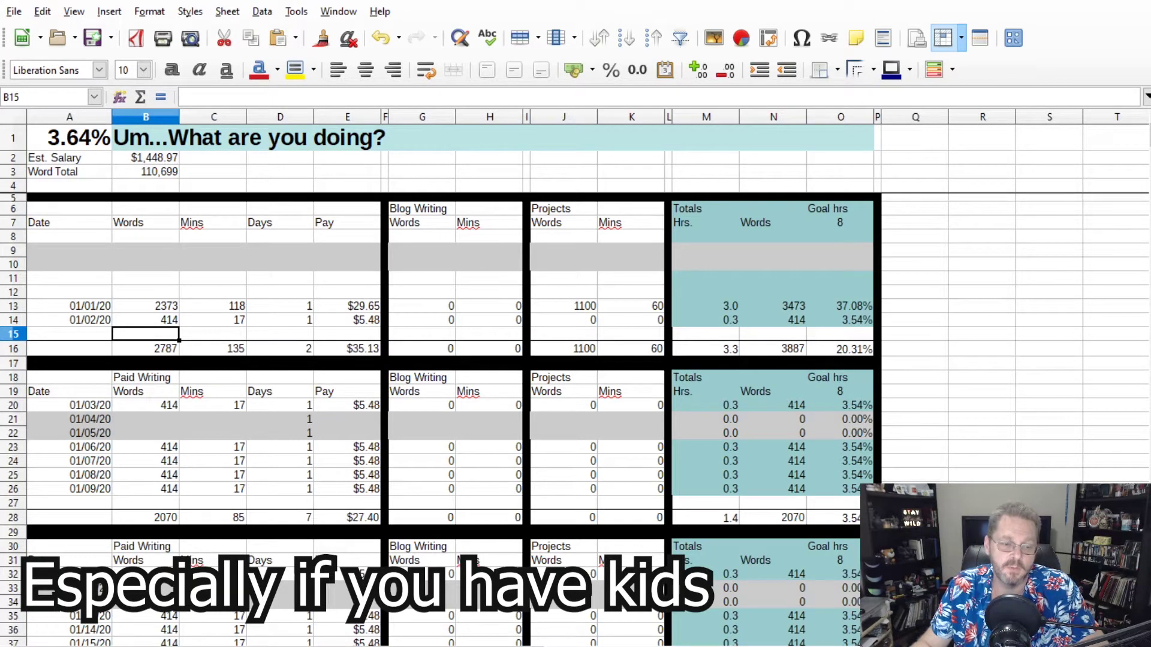
# Step: On the week-ending summary sheet, examine the Min and Max Min formulas for the week ending 01/02/20
pyautogui.hotkey('ctrl', 'pagedown')
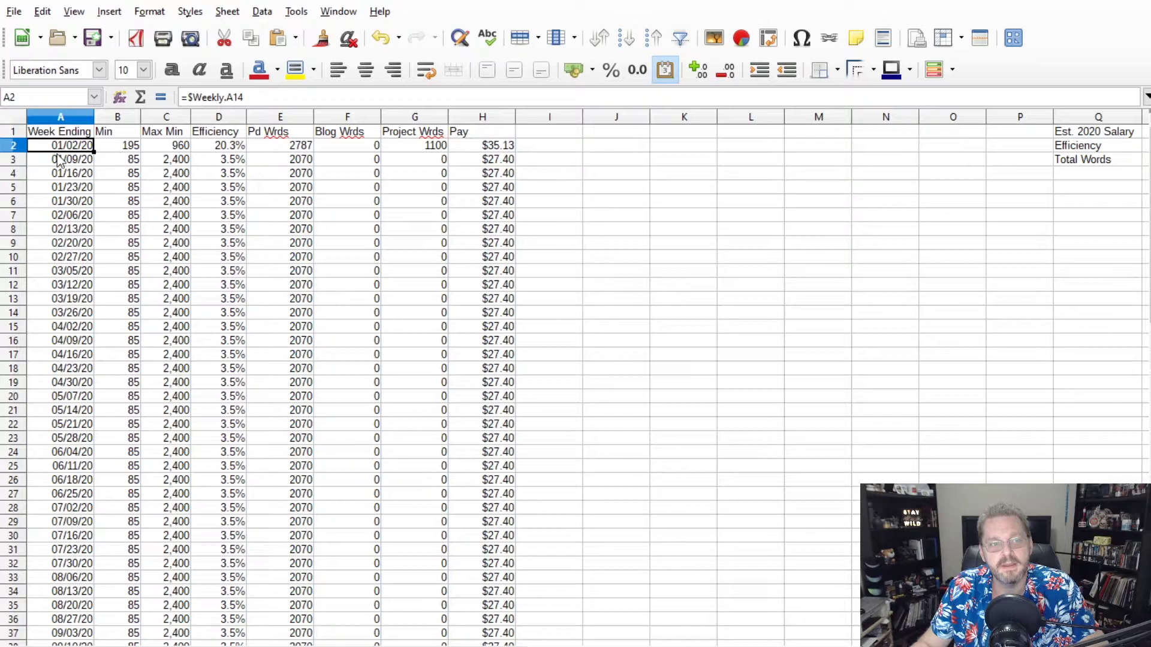
pyautogui.click(127, 145)
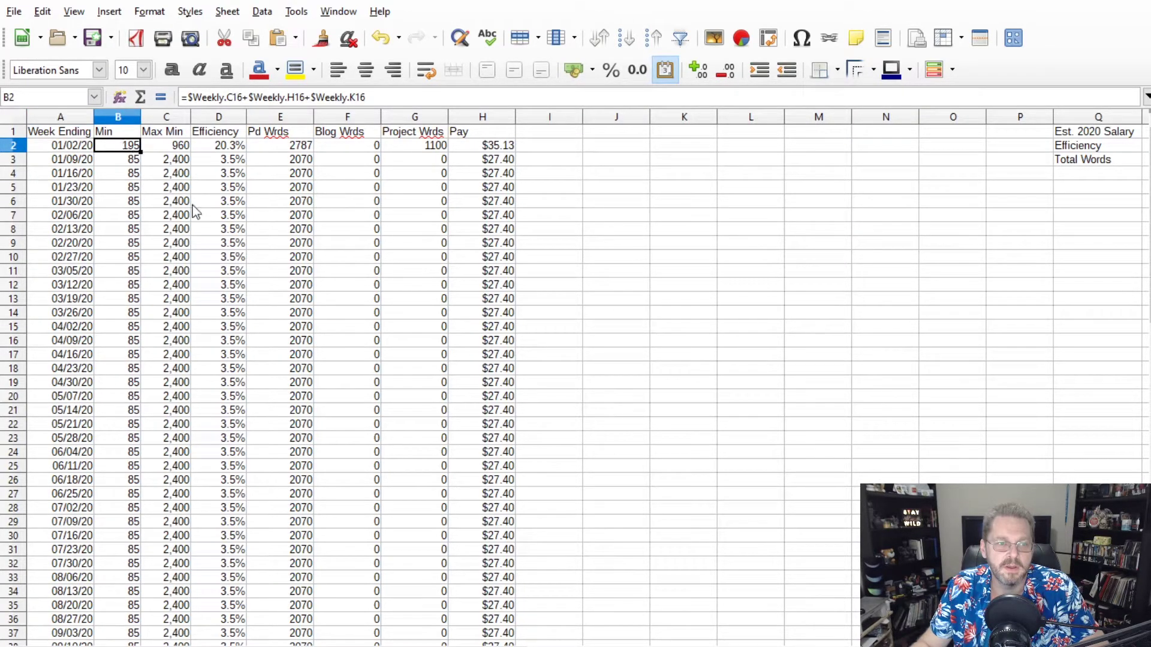
pyautogui.click(181, 150)
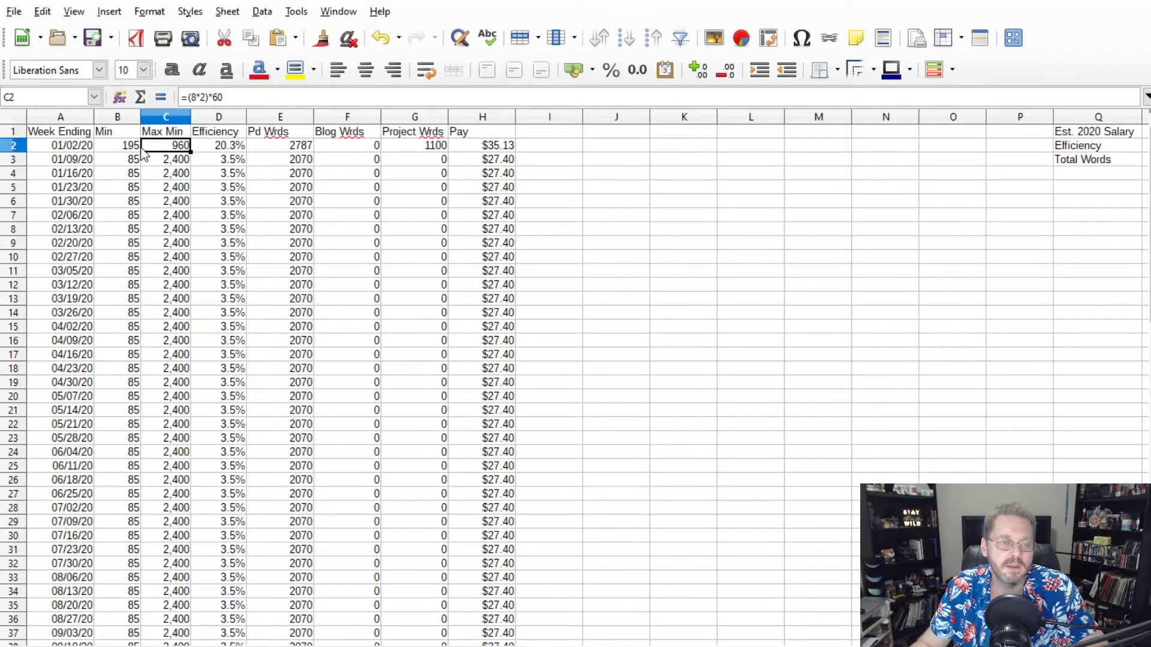
# Step: Examine the Efficiency, paid words, blog words and project words formulas for the week ending 01/02/20
pyautogui.click(217, 147)
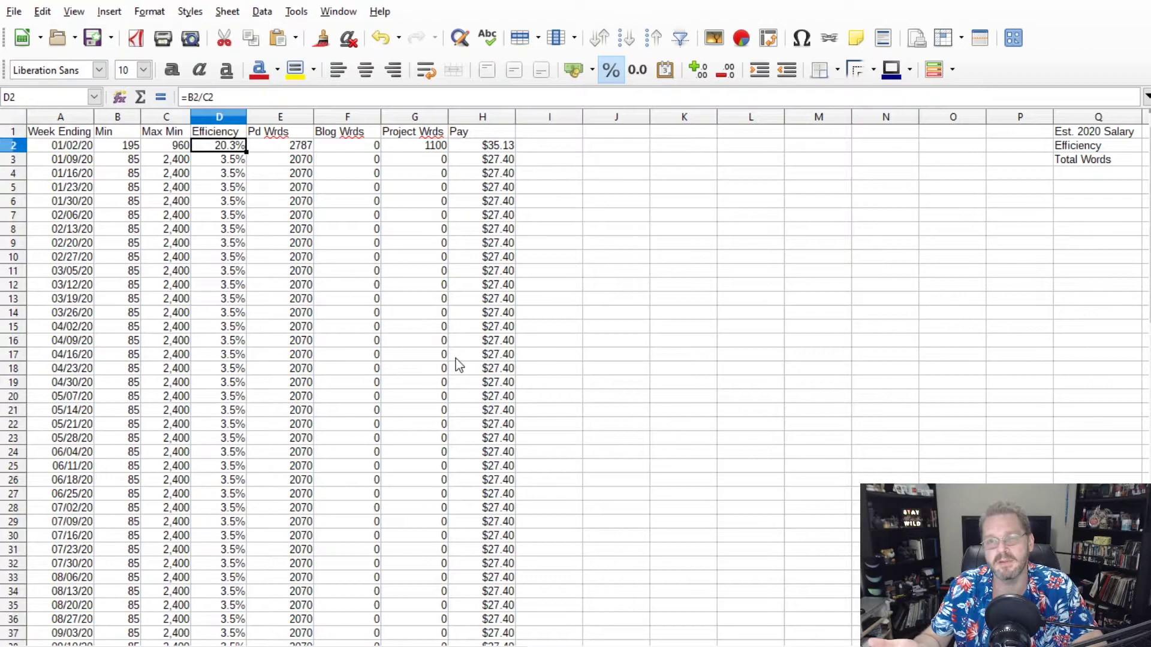
pyautogui.press('Right')
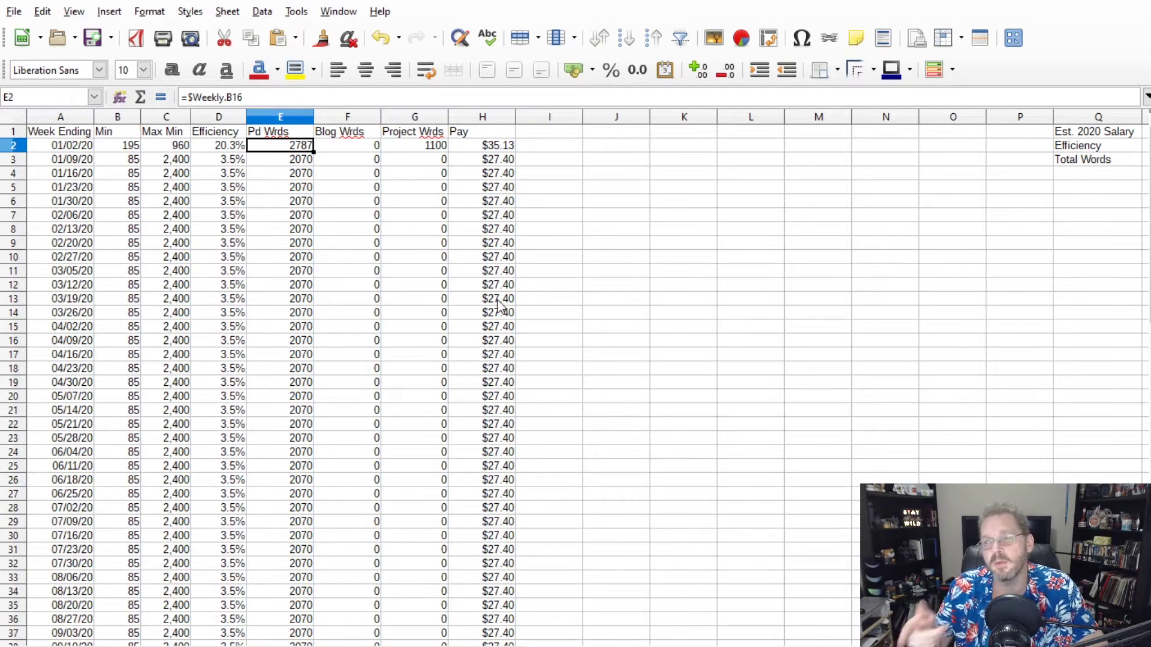
pyautogui.click(373, 149)
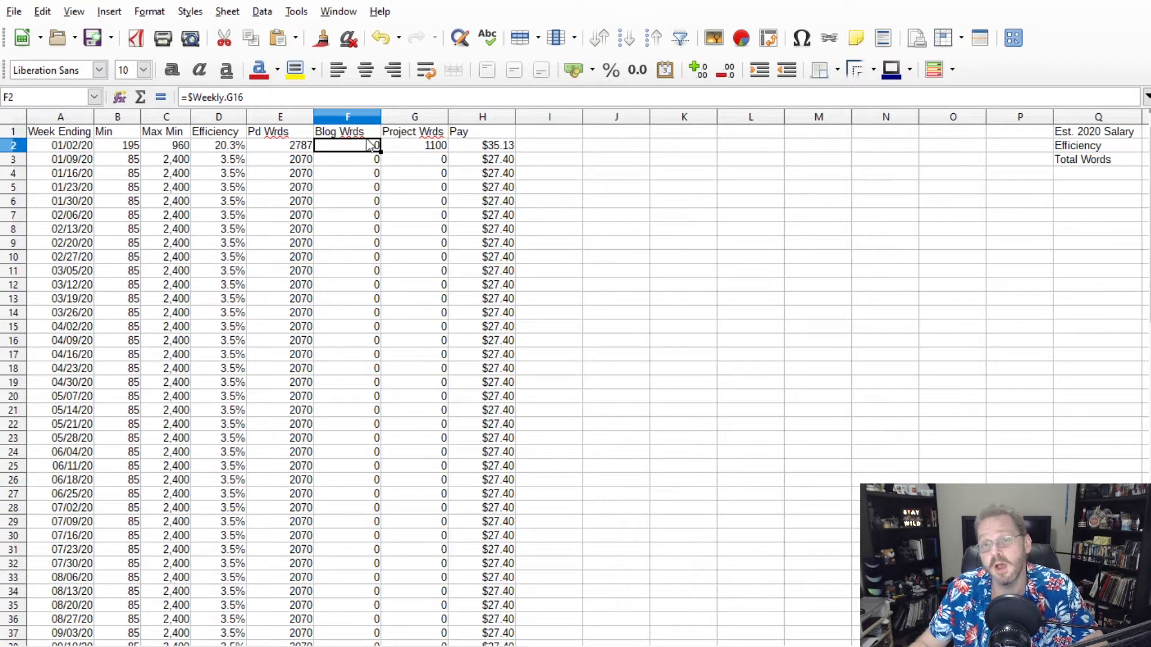
pyautogui.click(411, 152)
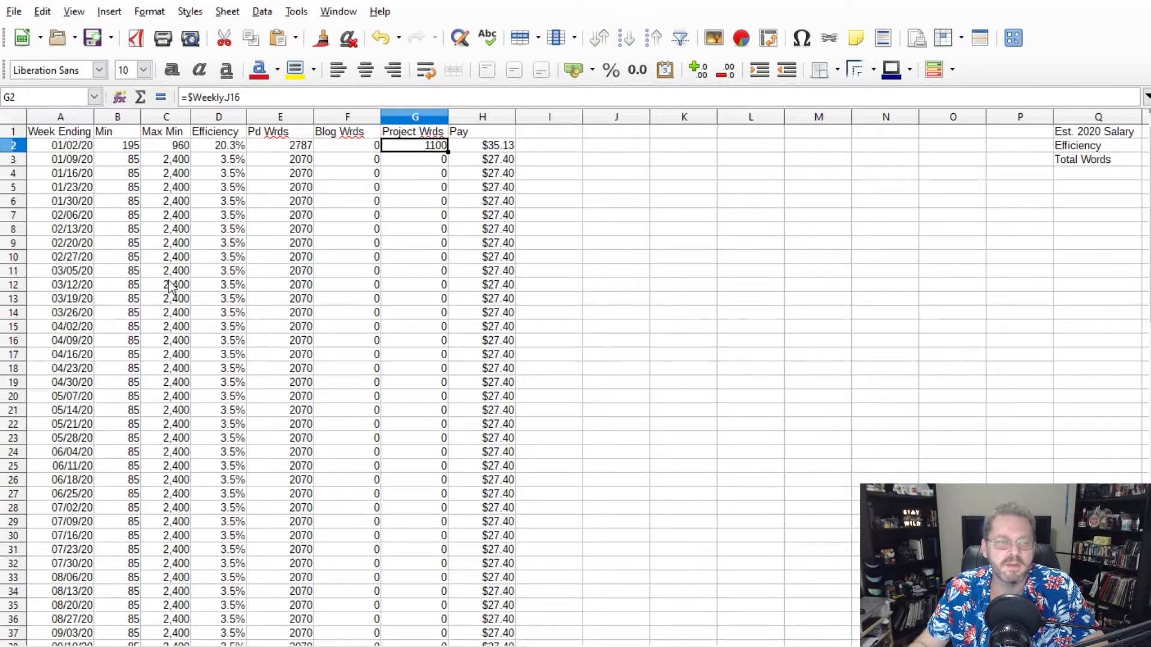
# Step: Review the yearly totals below the last week-ending row, and look over the following January weeks on the Weekly sheet
pyautogui.scroll(-3, 248, 319)
pyautogui.scroll(-9, 248, 320)
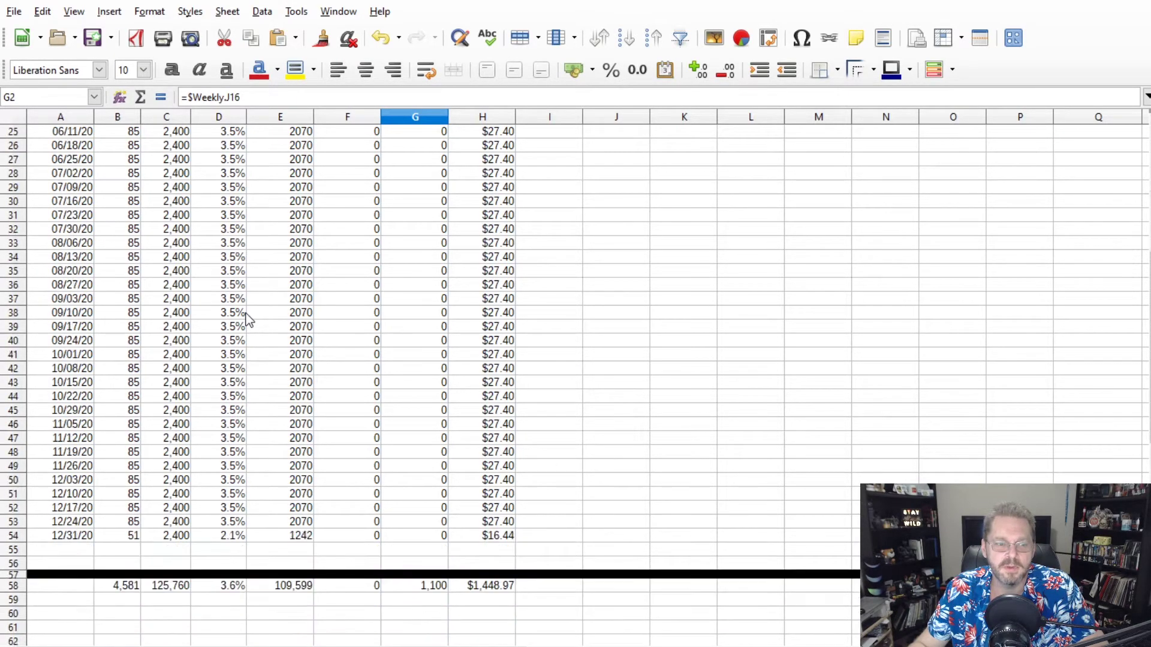
pyautogui.scroll(4, 246, 324)
pyautogui.scroll(8, 597, 387)
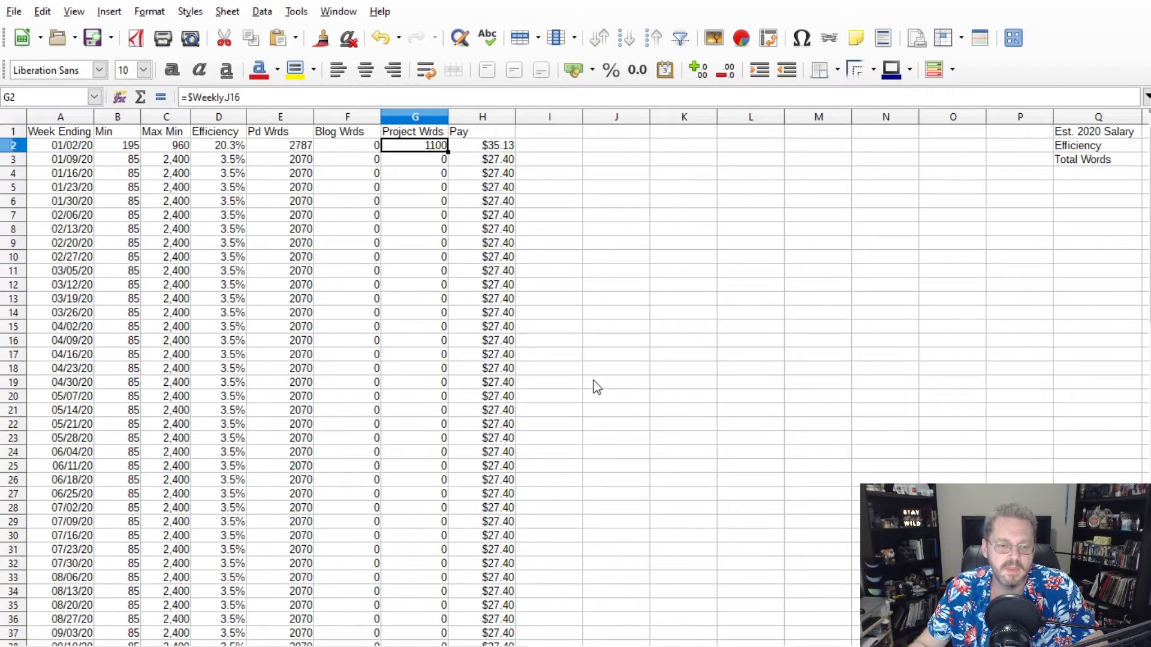
pyautogui.hotkey('ctrl', 'pageup')
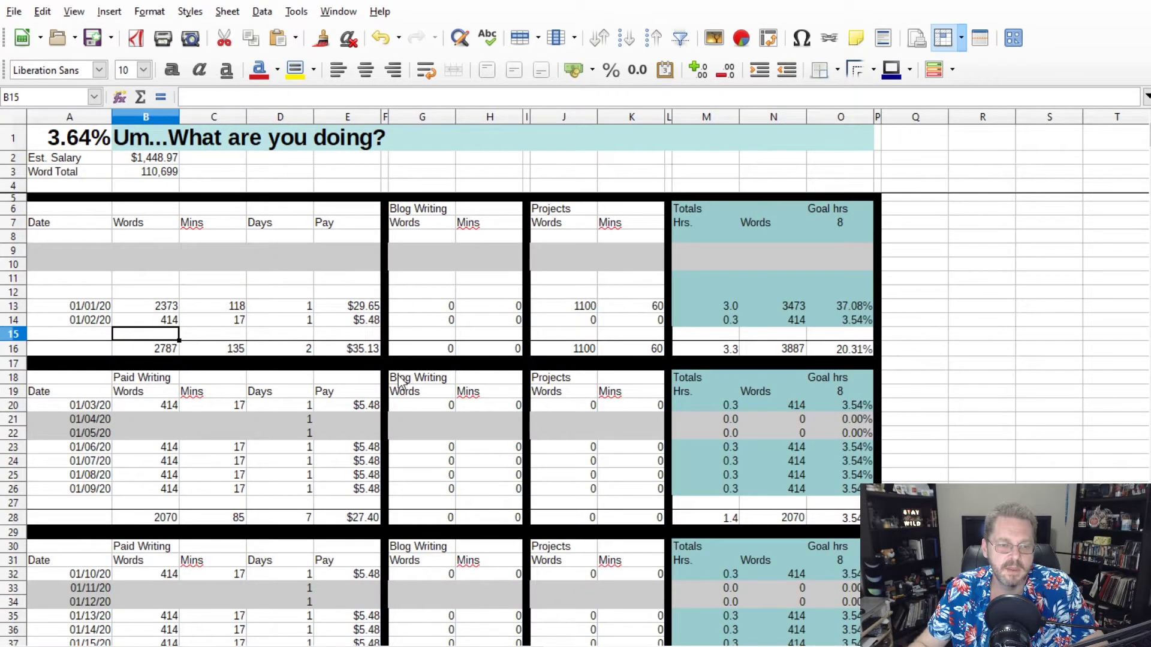
pyautogui.scroll(-5, 400, 382)
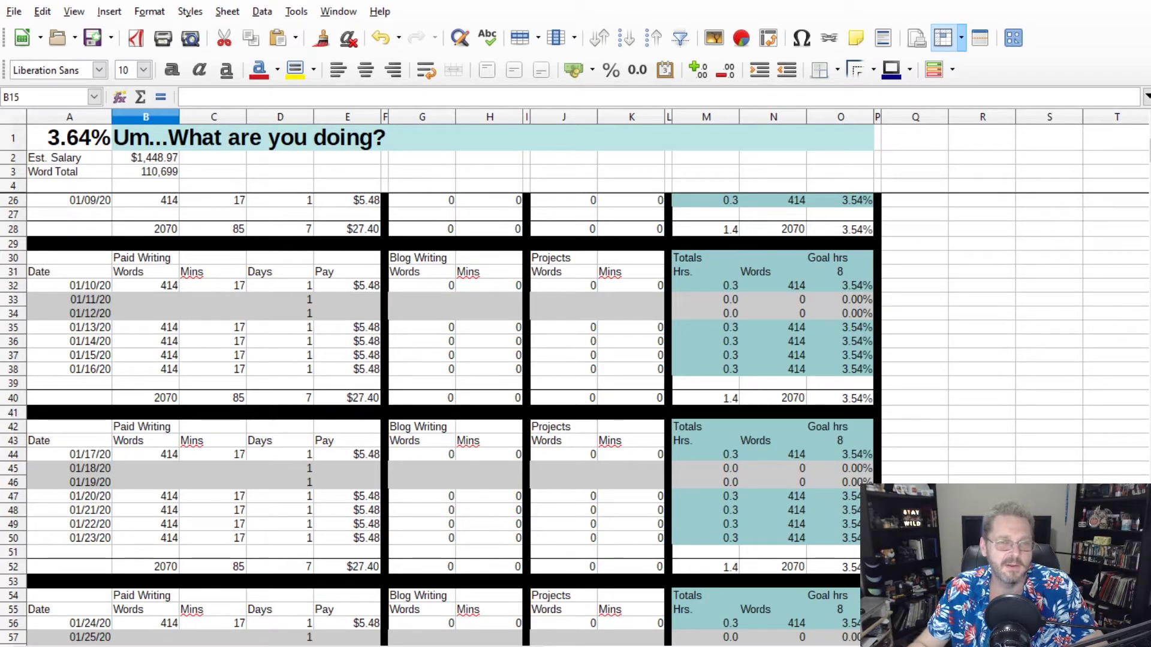
# Step: On the daily tracking sheet, examine the IF formula behind the headline message in A1
pyautogui.hotkey('ctrl', 'pageup')
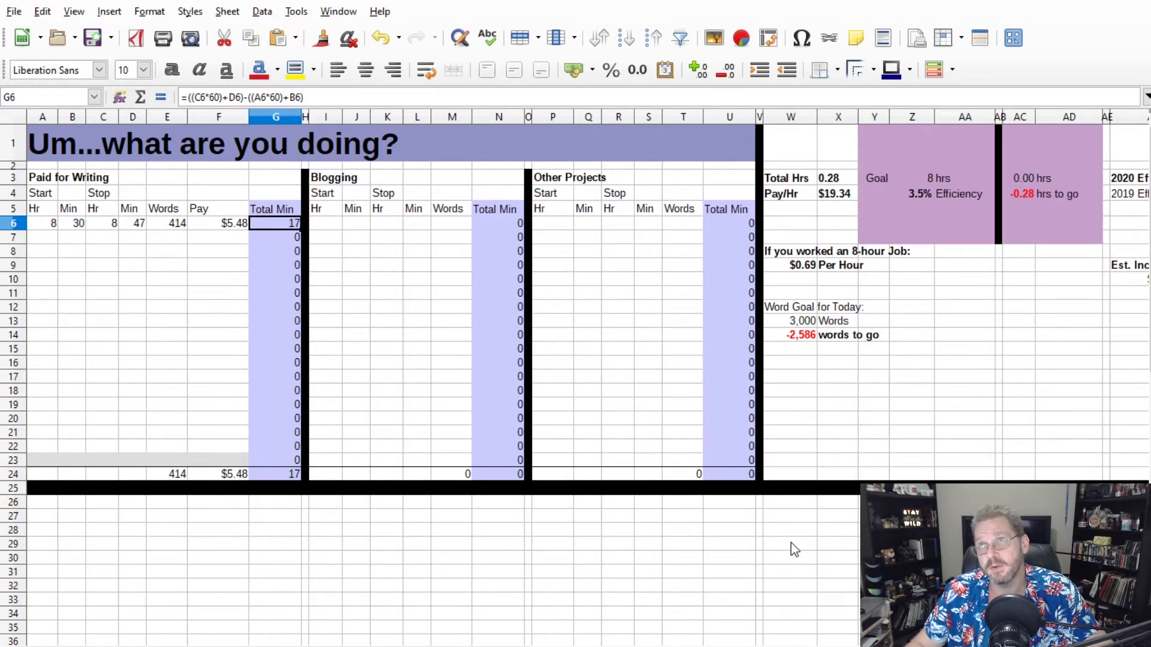
pyautogui.click(45, 144)
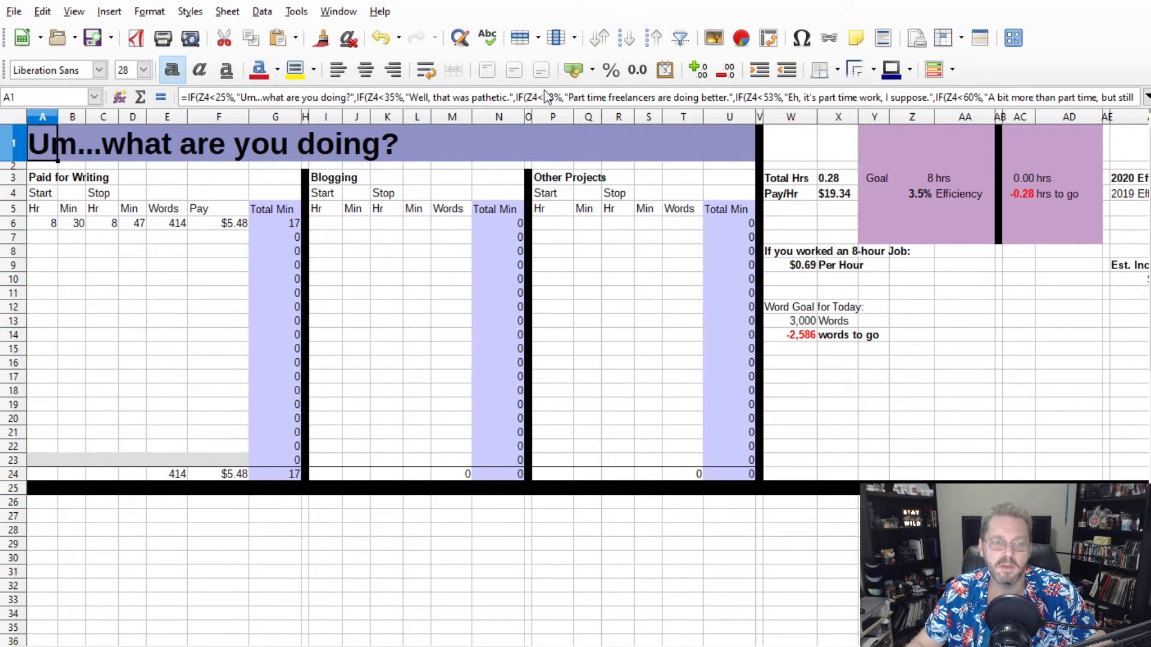
pyautogui.click(451, 559)
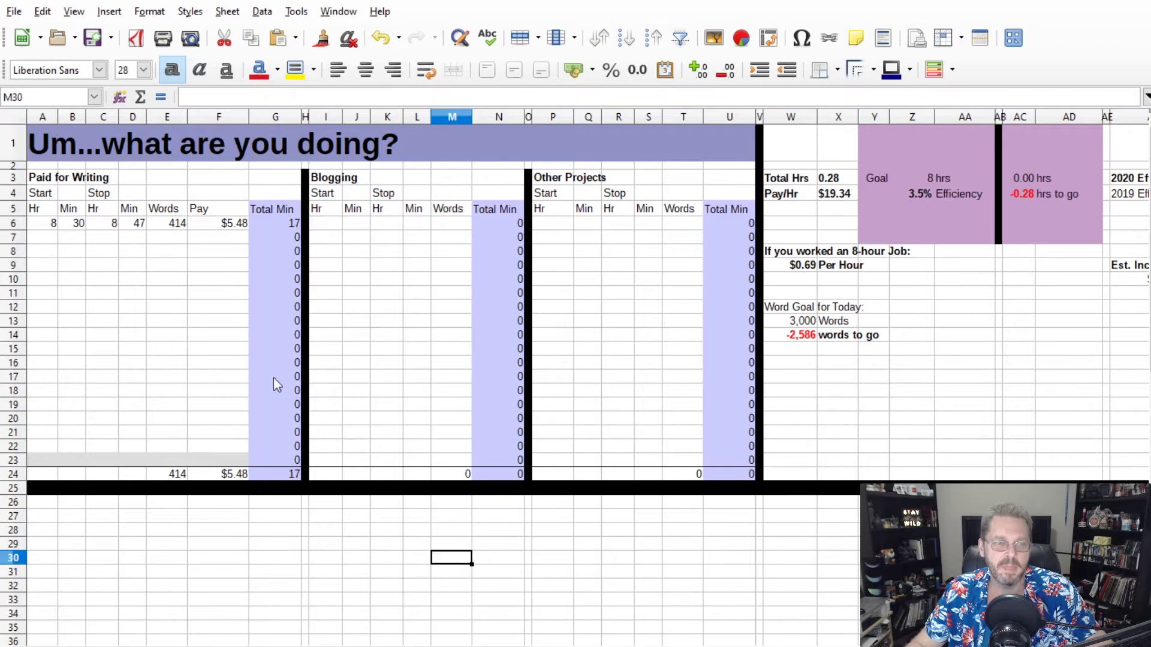
# Step: Log a sample paid writing session in row 7 with start hour 1 and stop hour 5
pyautogui.click(48, 239)
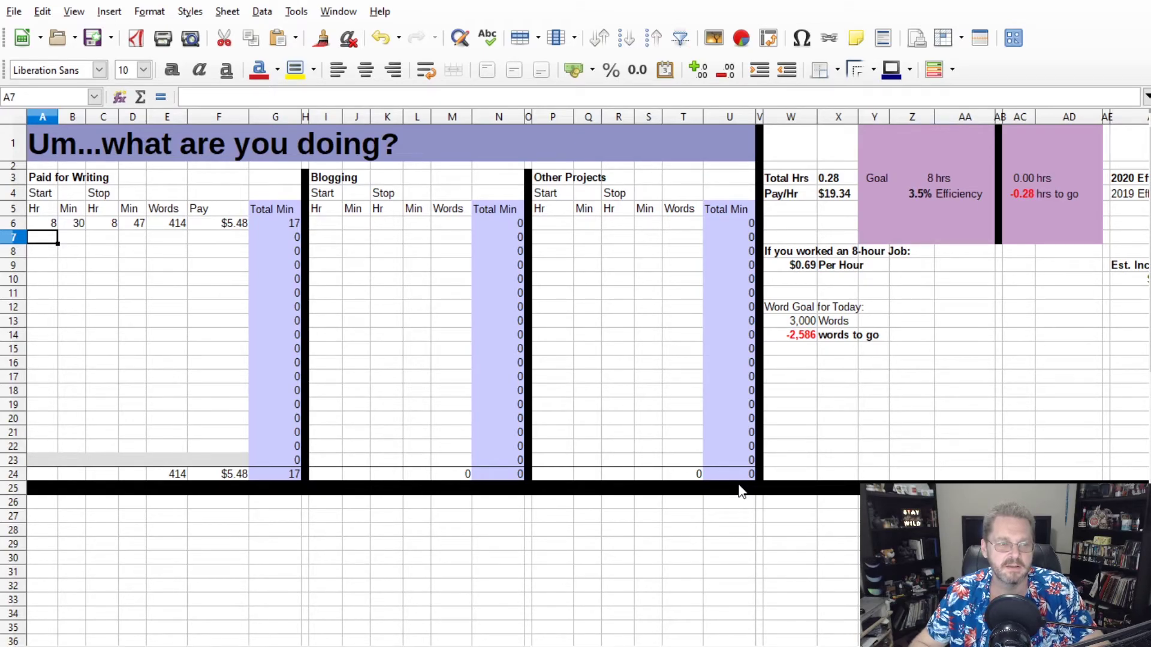
pyautogui.write('1')
pyautogui.press('Tab')
pyautogui.press('Tab')
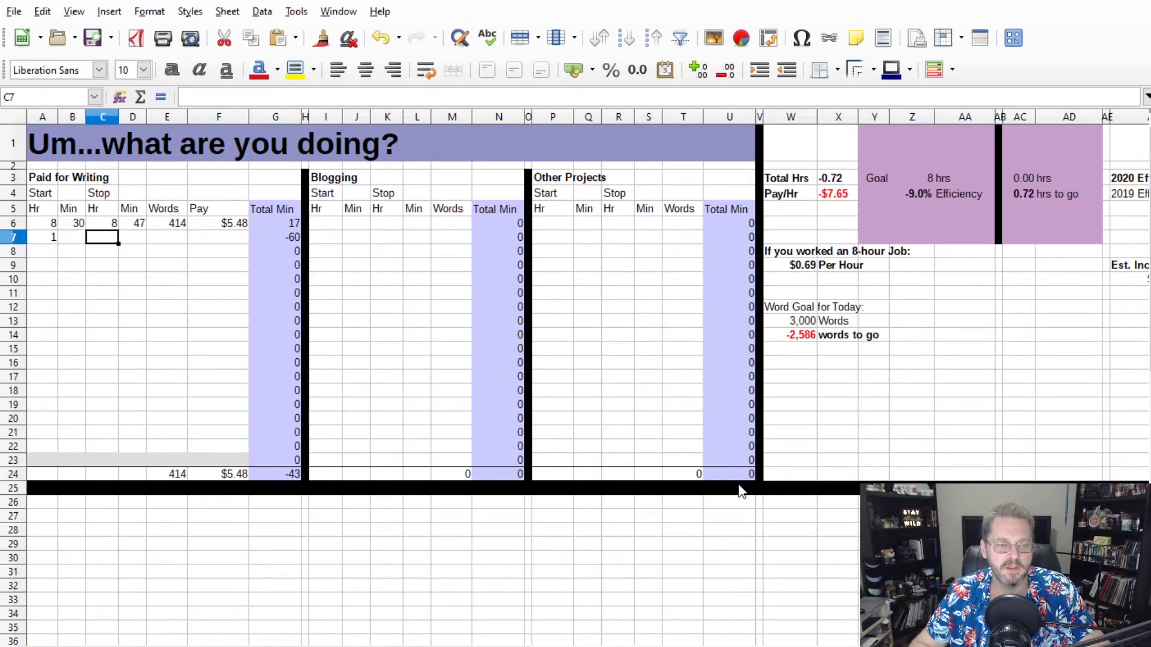
pyautogui.write('5')
pyautogui.press('Tab')
pyautogui.press('Tab')
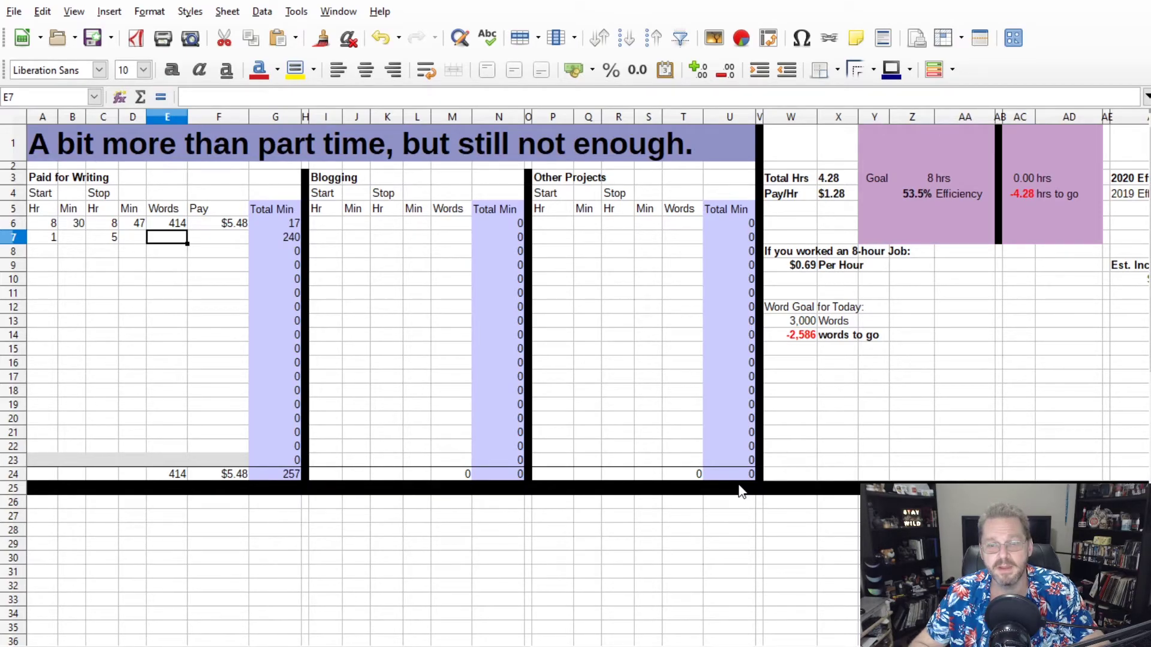
pyautogui.click(913, 194)
pyautogui.press('Return')
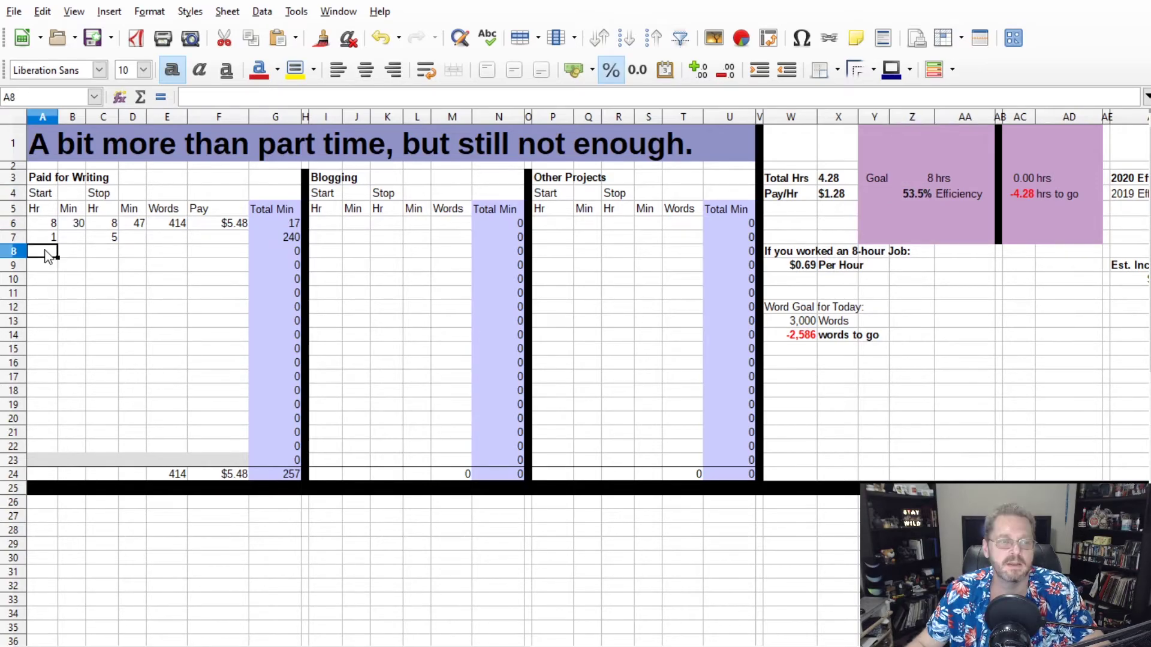
# Step: Log another paid writing session in row 8 with start hour 5 and stop hour 6
pyautogui.write('5')
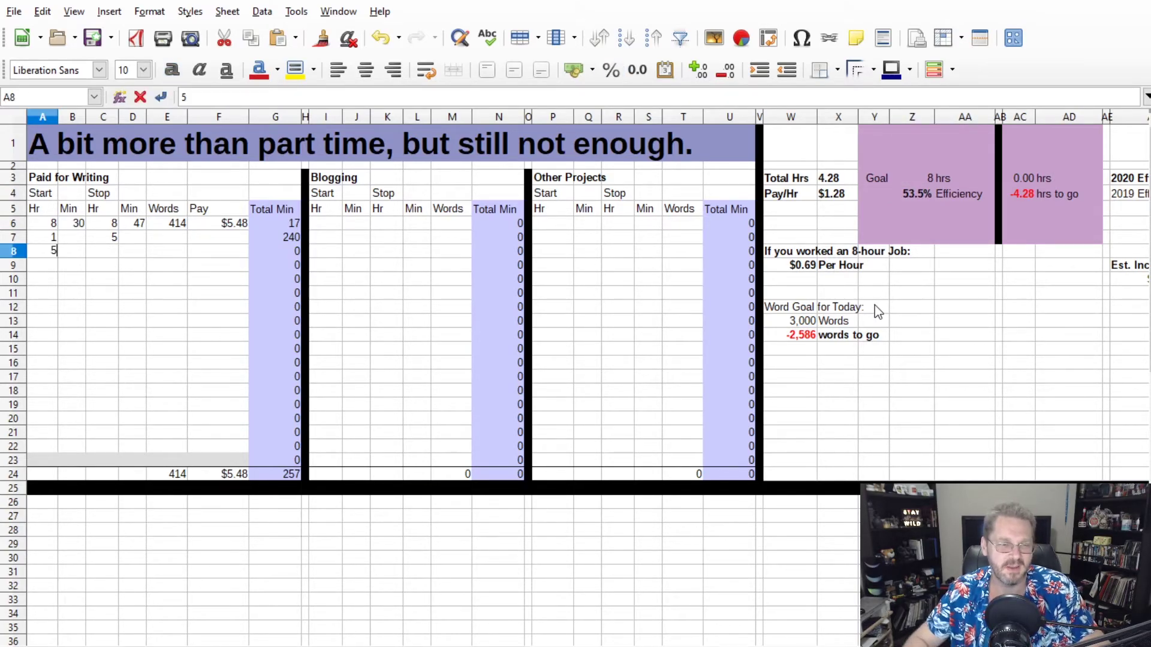
pyautogui.press('Tab')
pyautogui.press('Tab')
pyautogui.write('6')
pyautogui.press('Tab')
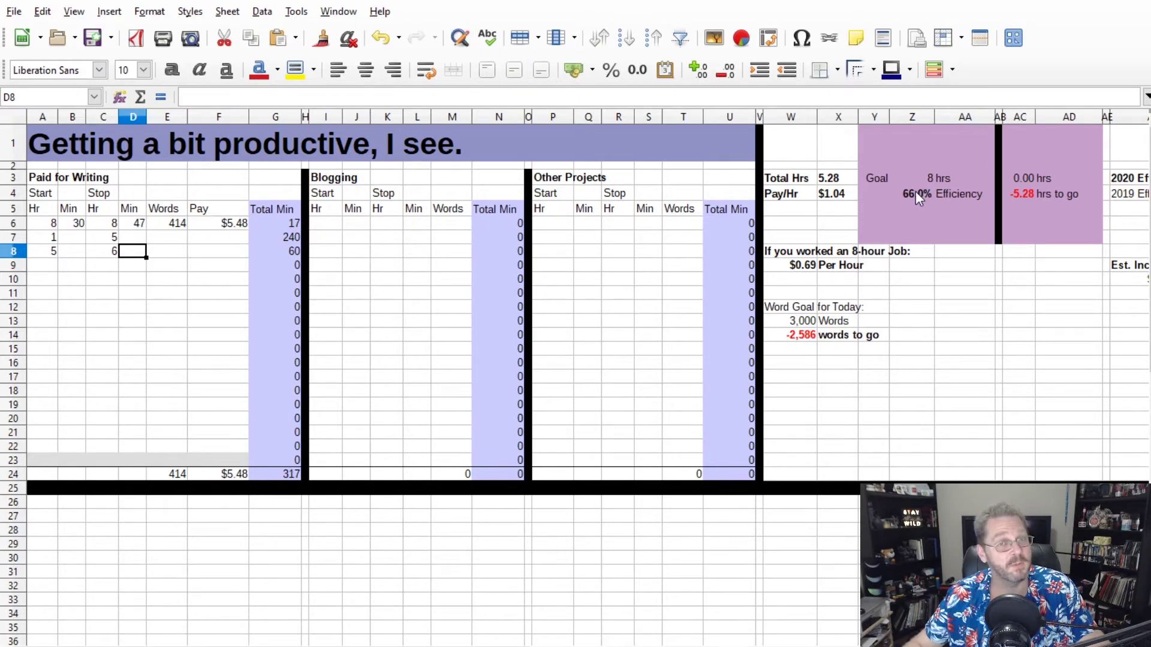
pyautogui.press('Return')
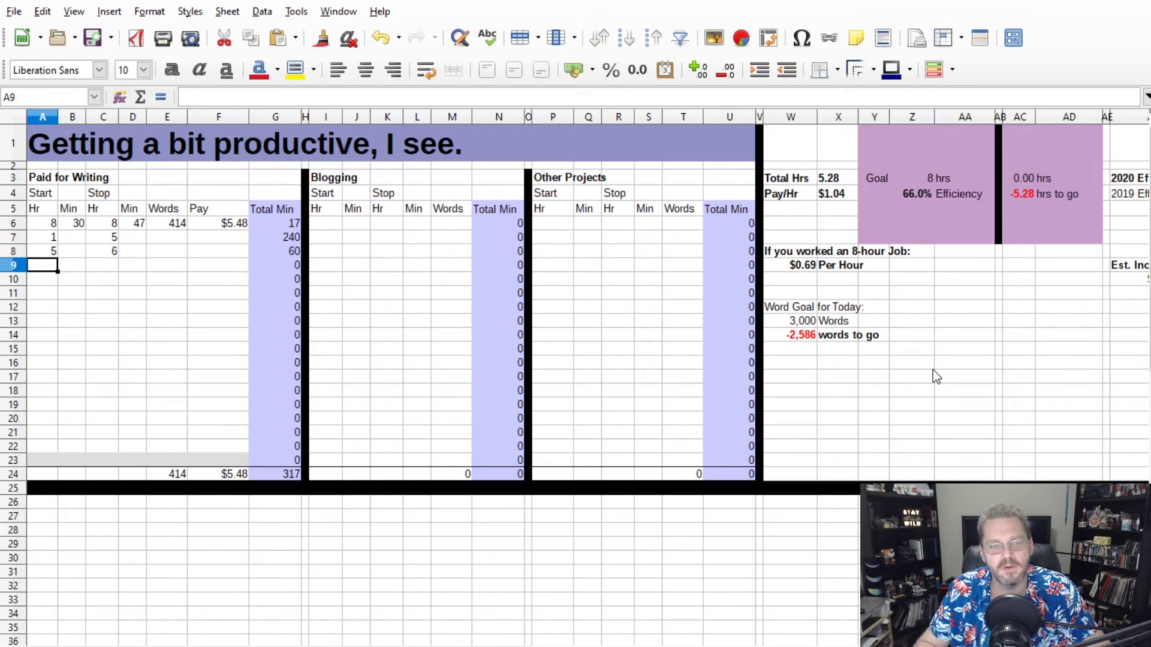
# Step: Log a paid writing session in row 9 starting at hour 6 and stopping at hour 6, minute 45
pyautogui.write('6')
pyautogui.press('Tab')
pyautogui.press('Tab')
pyautogui.write('64')
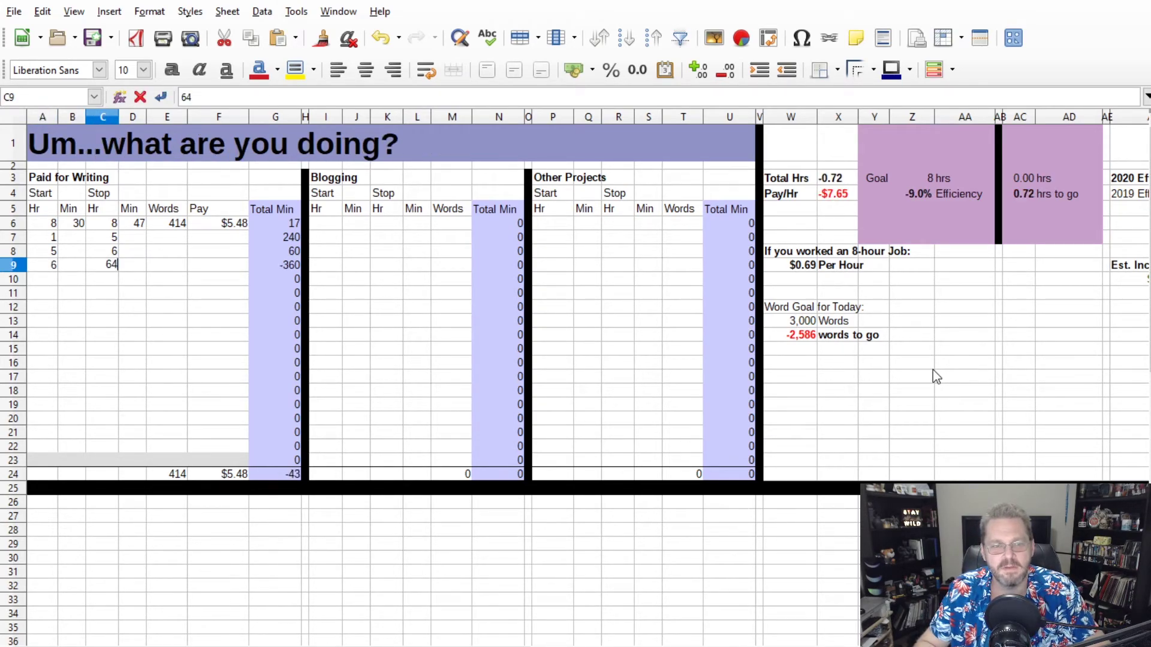
pyautogui.press('BackSpace')
pyautogui.press('Tab')
pyautogui.write('45')
pyautogui.press('Tab')
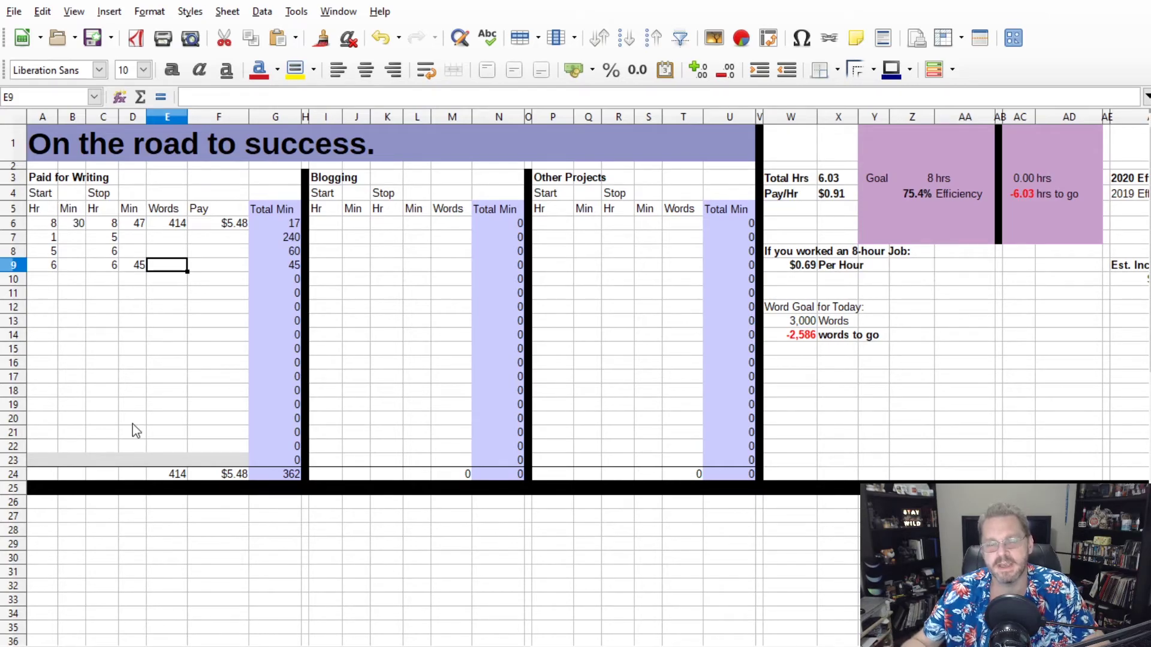
pyautogui.press('Return')
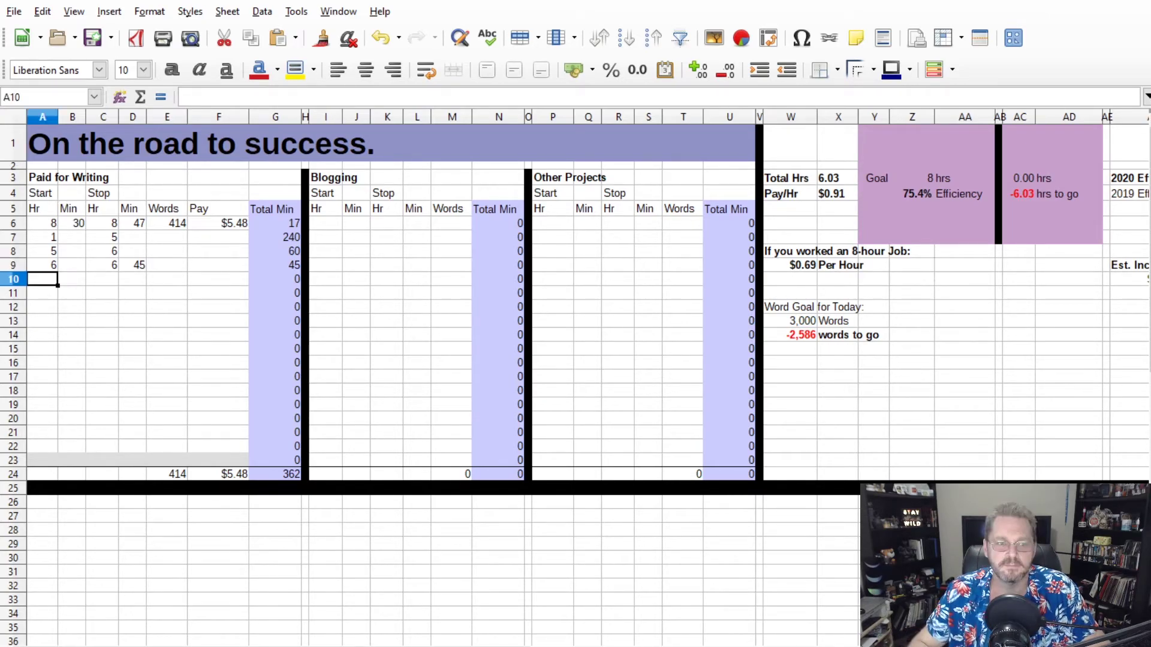
# Step: Log a paid writing session in row 10 from hour 6, minute 45 to hour 8, minute 45
pyautogui.write('6')
pyautogui.press('Tab')
pyautogui.write('45')
pyautogui.press('Tab')
pyautogui.press('Tab')
pyautogui.hotkey('shift', 'Tab')
pyautogui.write('8')
pyautogui.press('Tab')
pyautogui.write('45')
pyautogui.press('Tab')
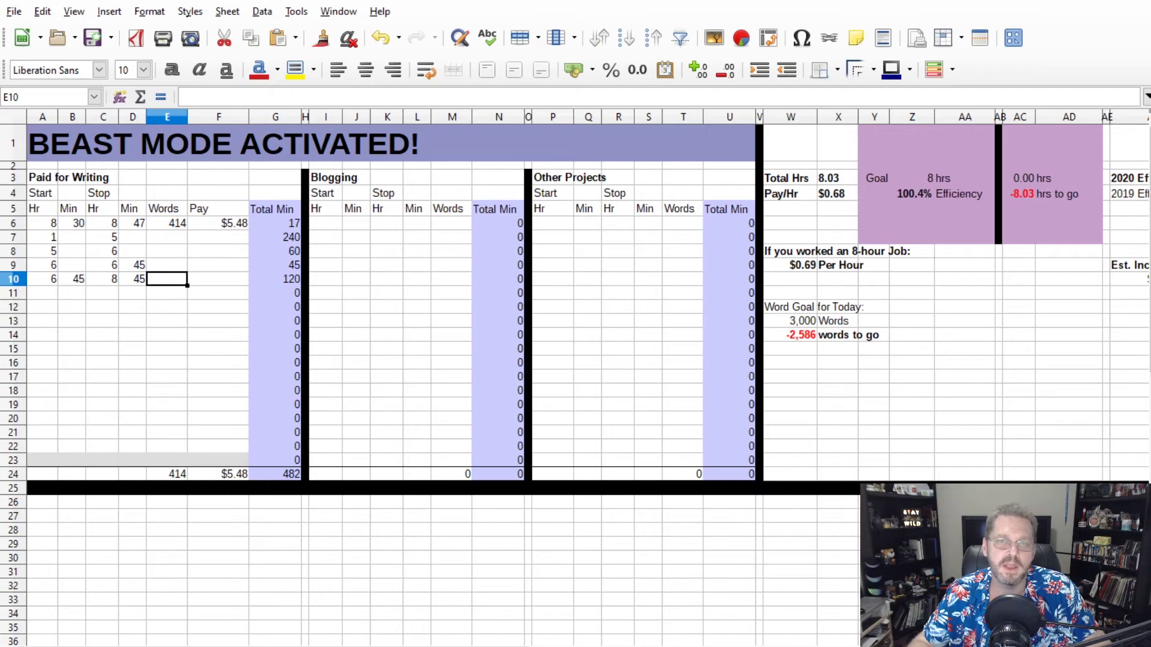
# Step: Examine the first paid session's pay entry and the Pay/Hr formula
pyautogui.click(226, 228)
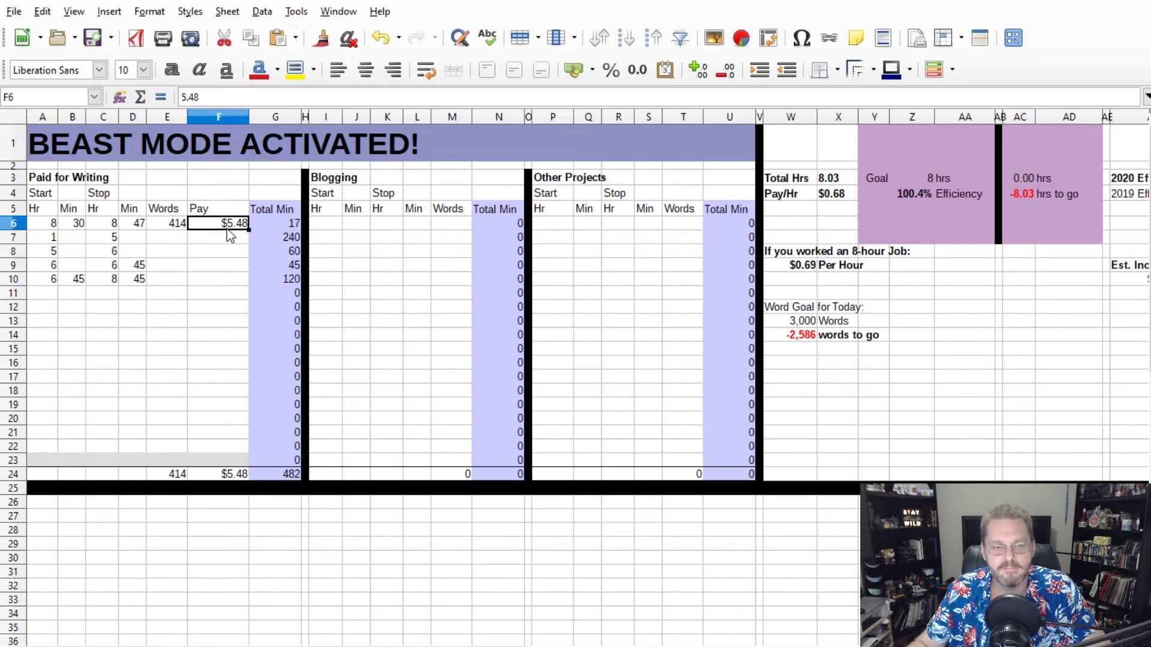
pyautogui.click(837, 192)
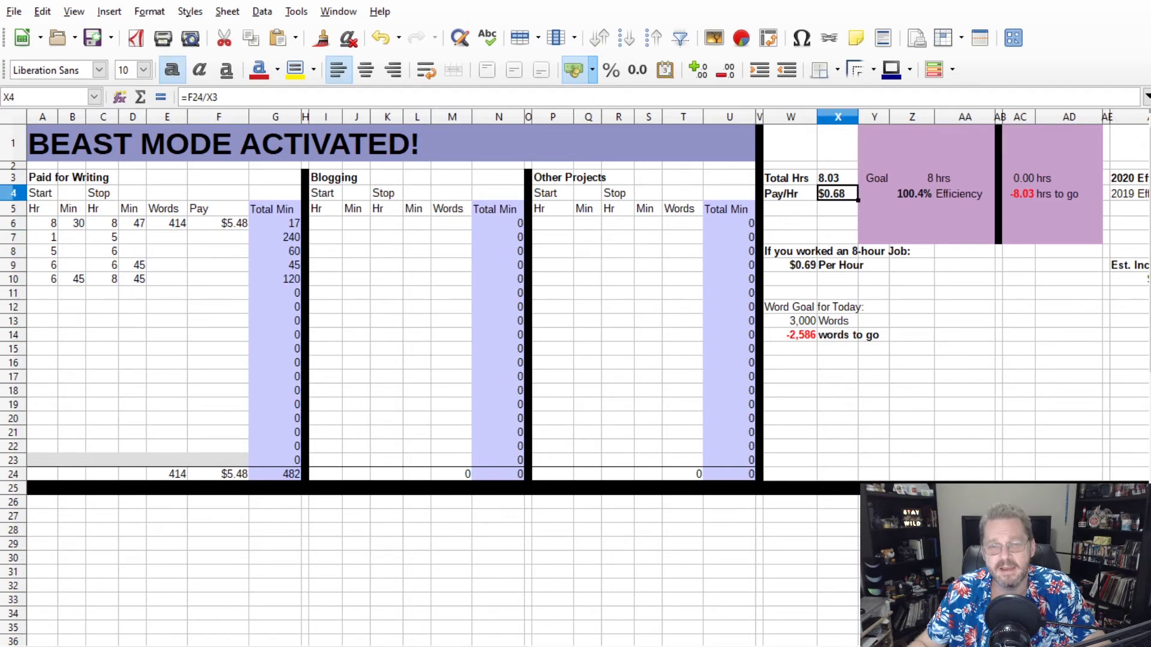